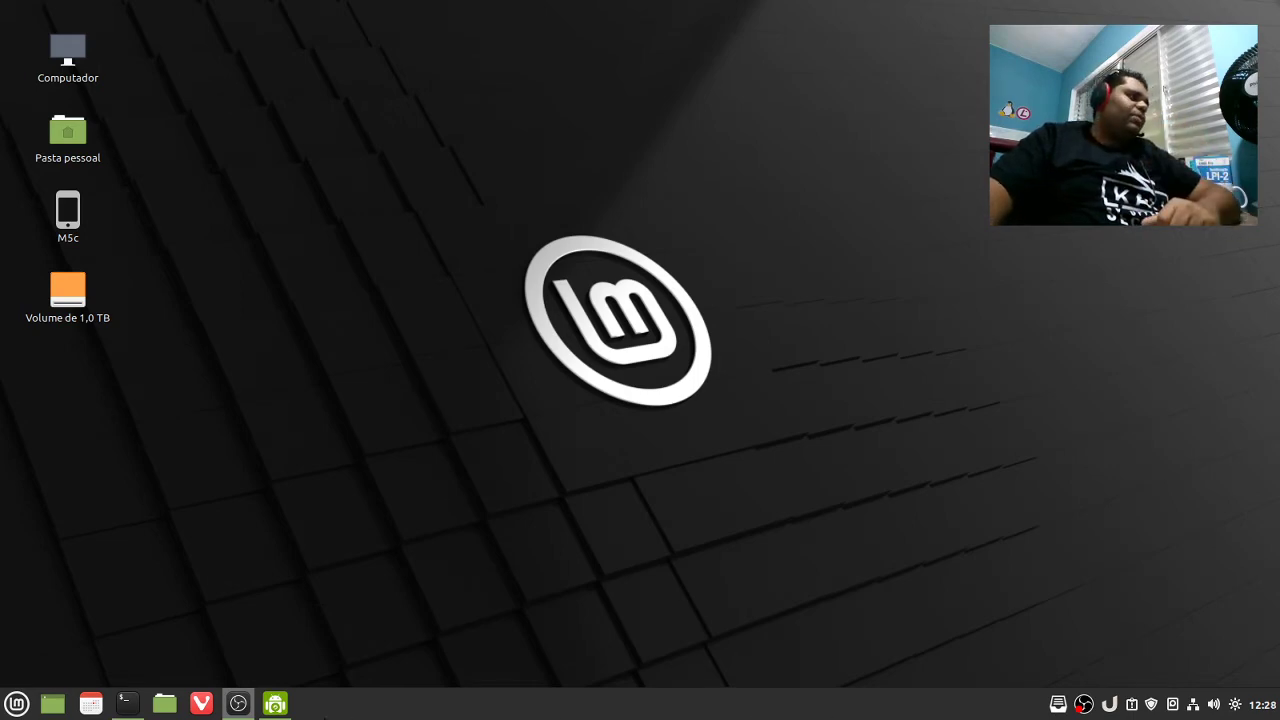
Look up Persepolis Download Manager among the installed Internet applications without launching it.
left_click(17, 703)
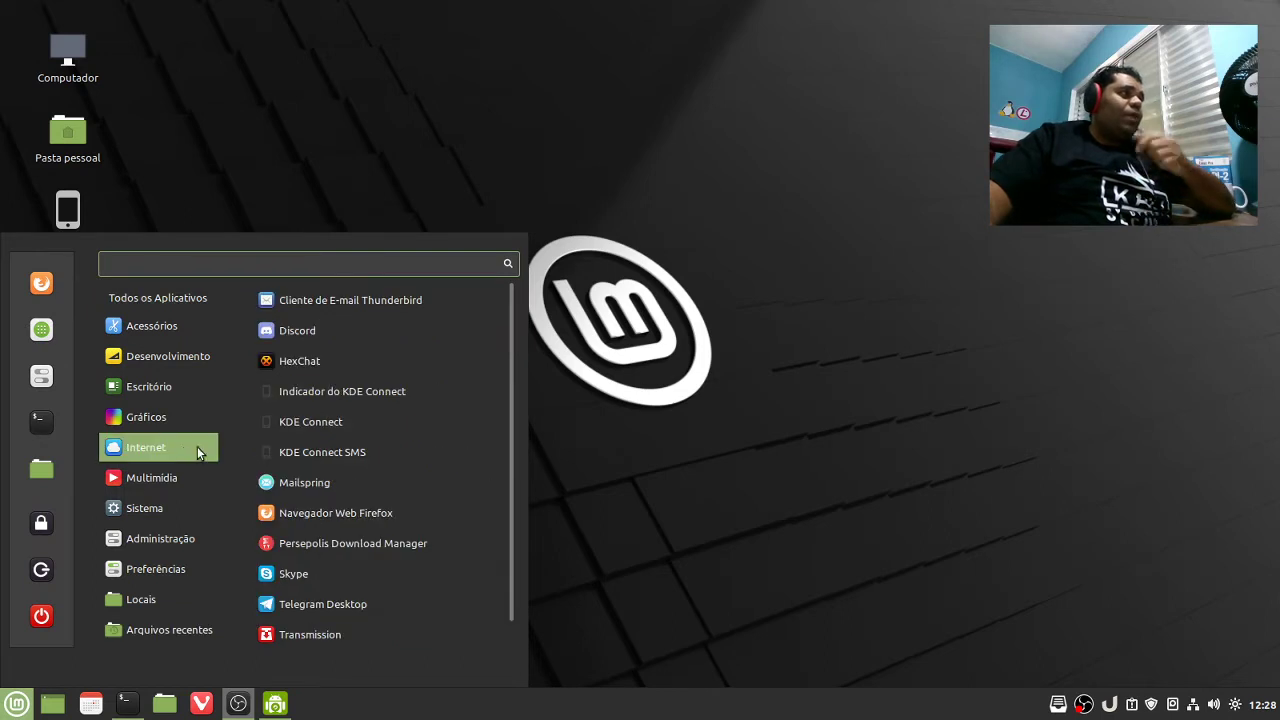
scroll(437, 611, "down", 1)
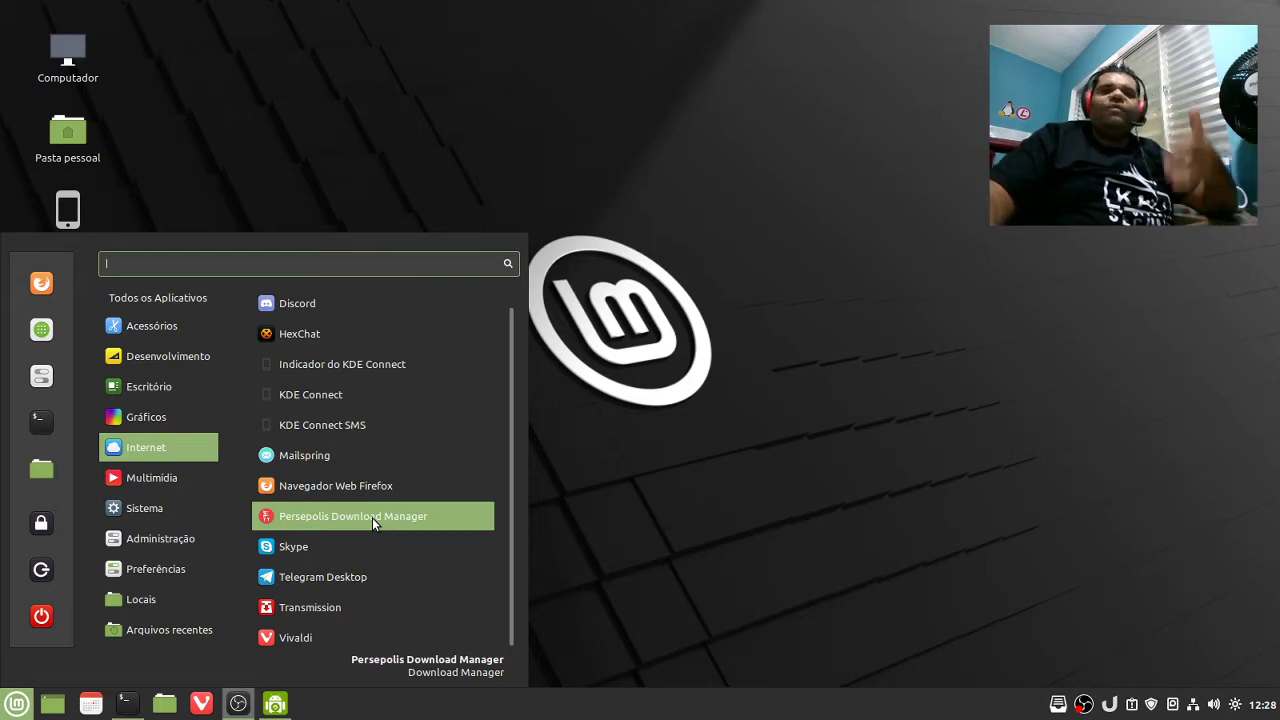
left_click(755, 548)
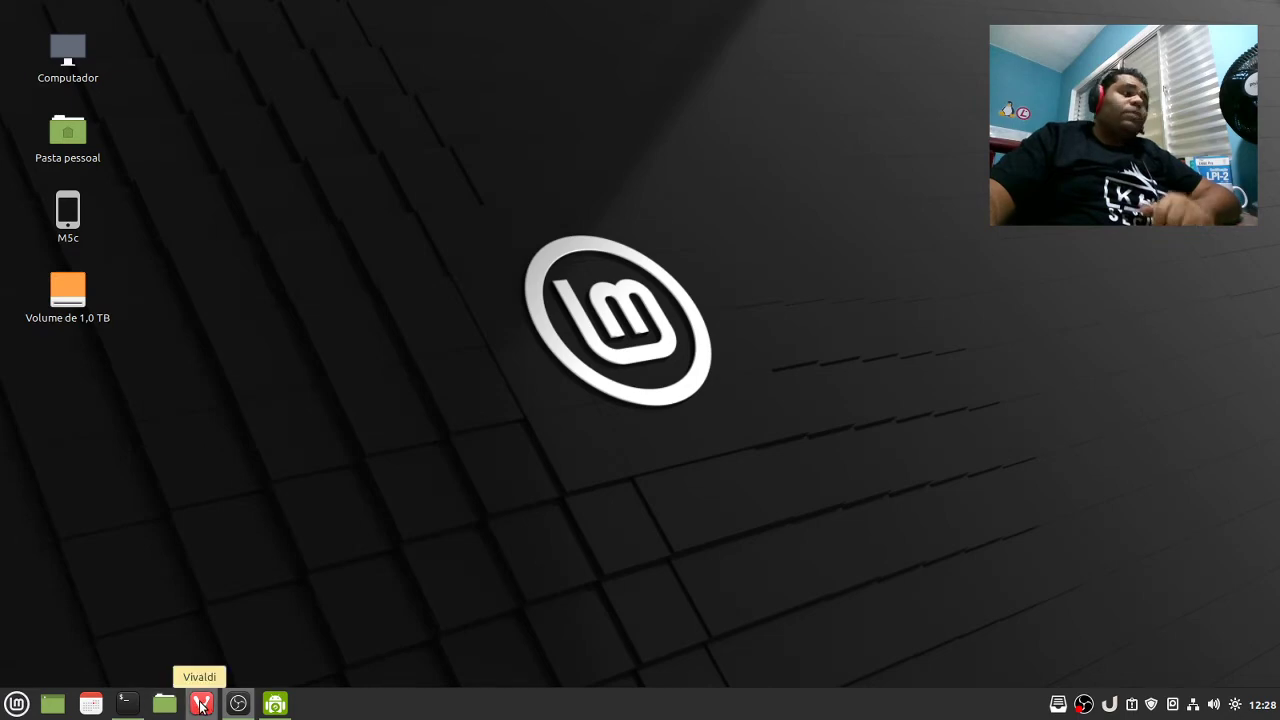
Switch to the Vivaldi browser, maximize its window and open the Persepolis Download Manager site at persepolisdm.github.io.
left_click(201, 705)
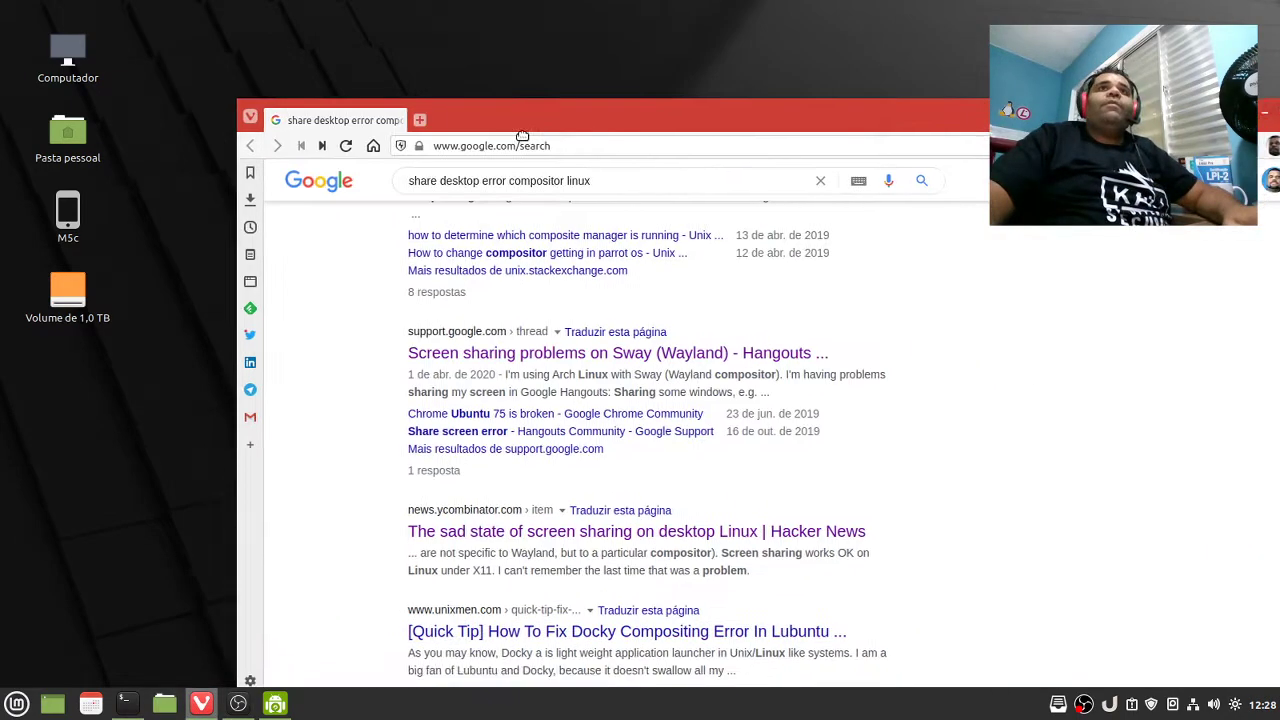
double_click(650, 122)
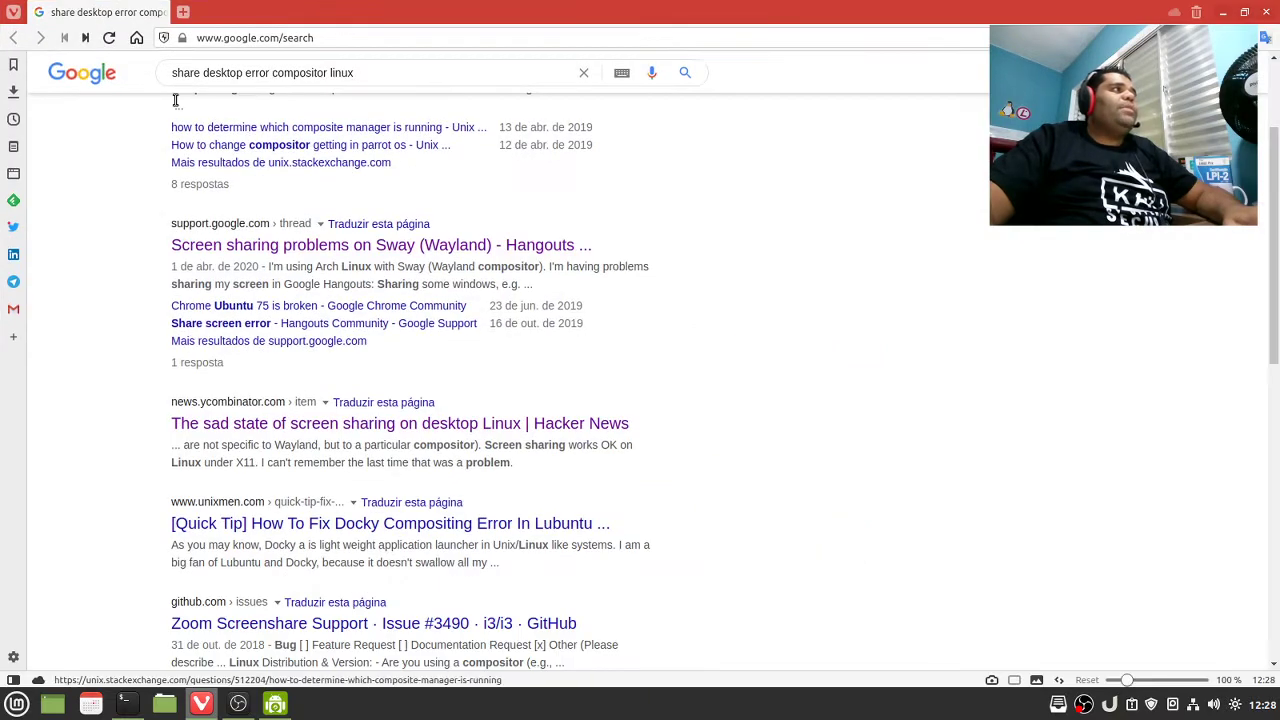
left_click(205, 38)
type("pers")
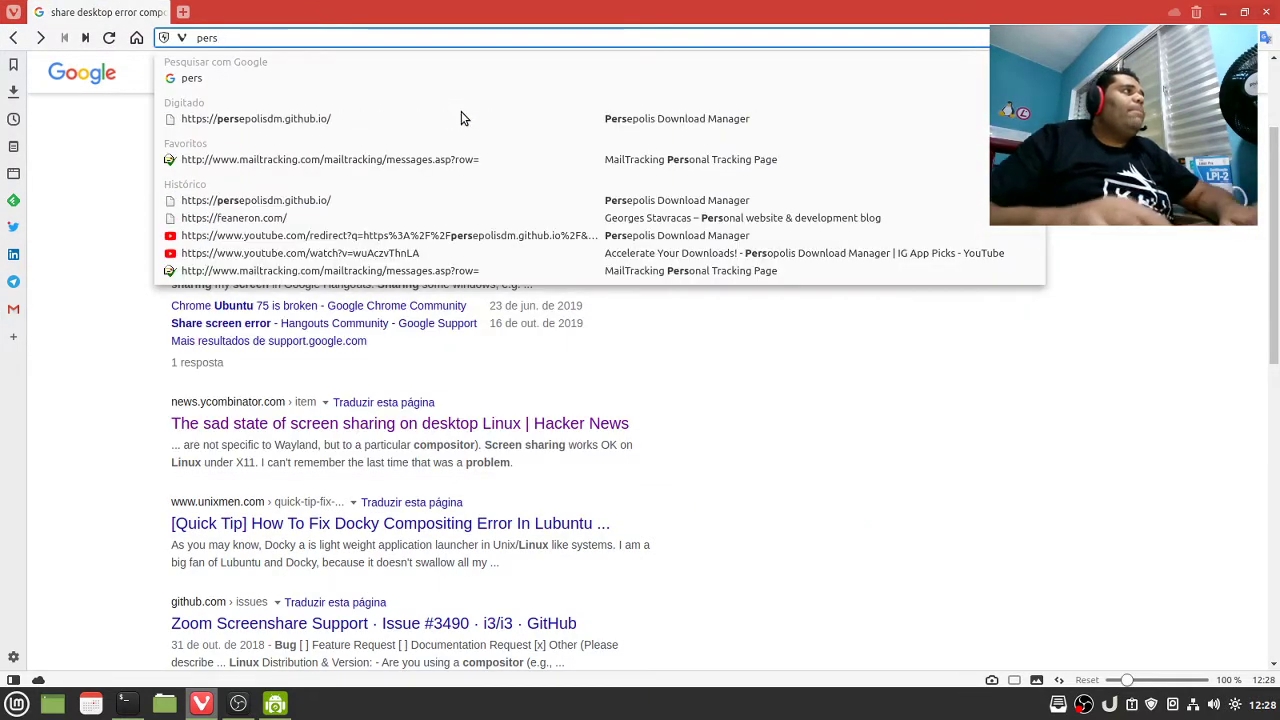
key("Down")
key("Down")
key("Up")
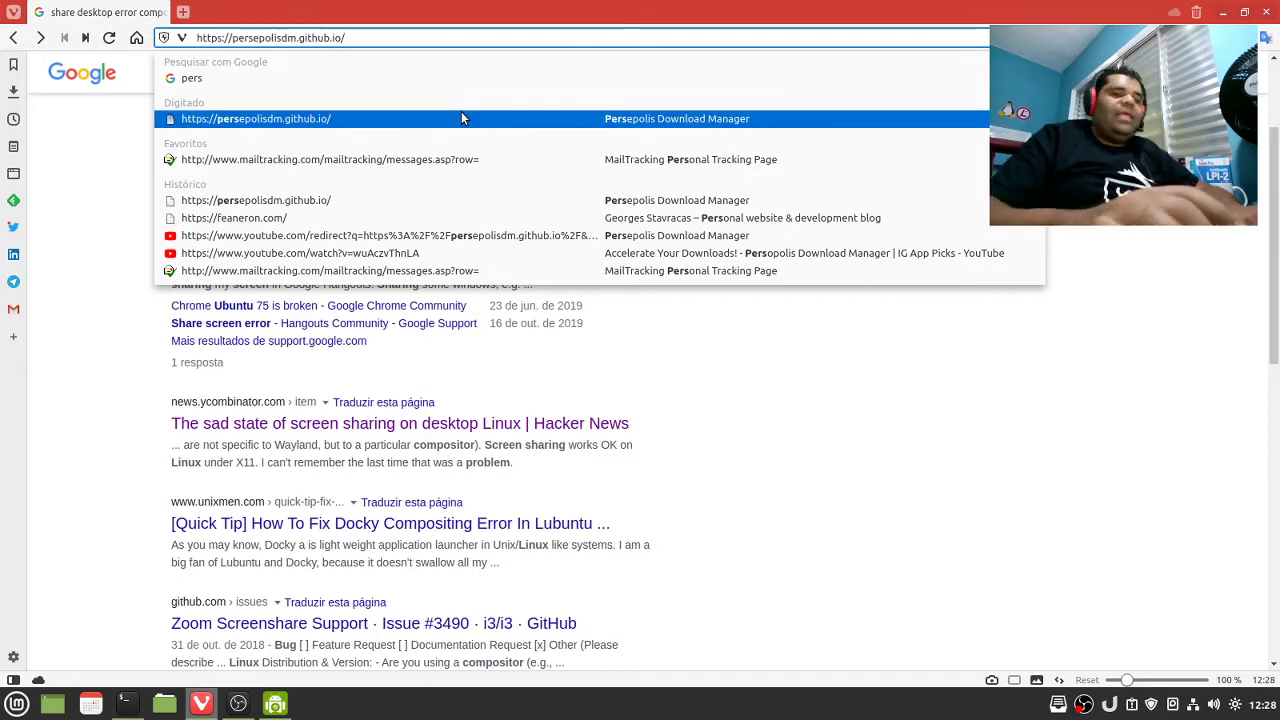
key("Return")
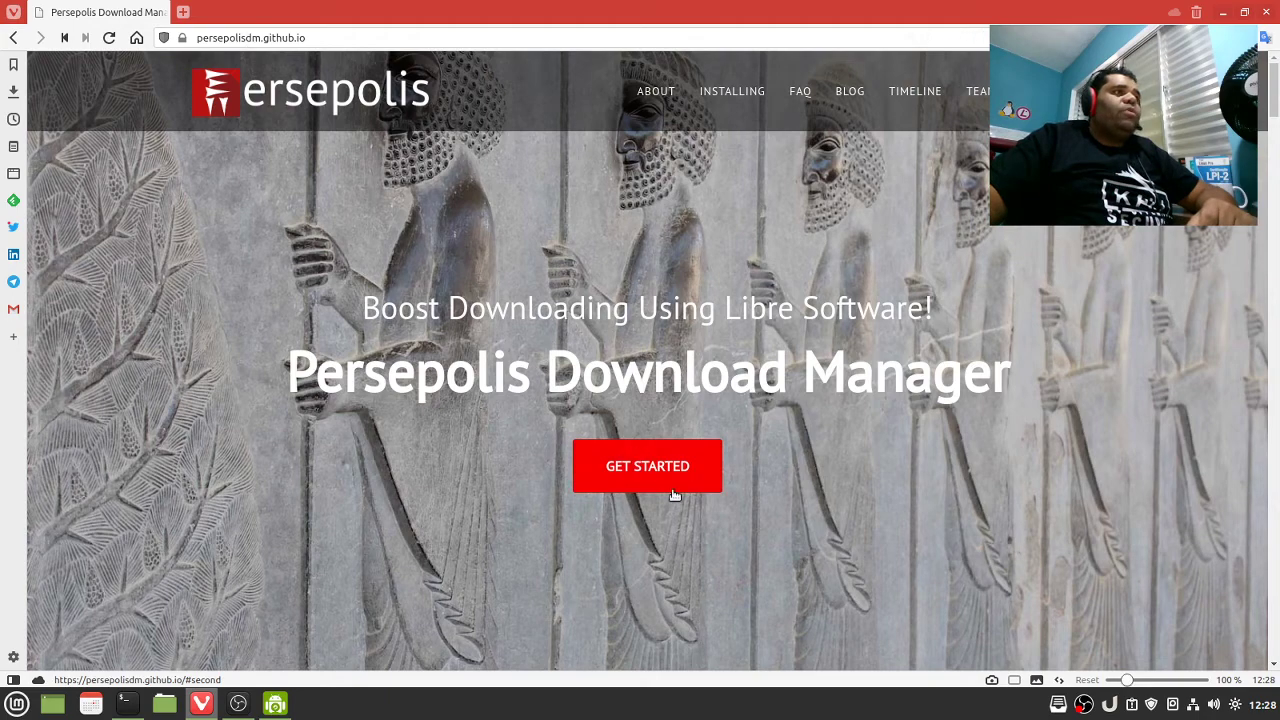
Examine the site's installation instructions for Ubuntu and Debian-based distros, Arch, Fedora and the other operating systems.
left_click(648, 481)
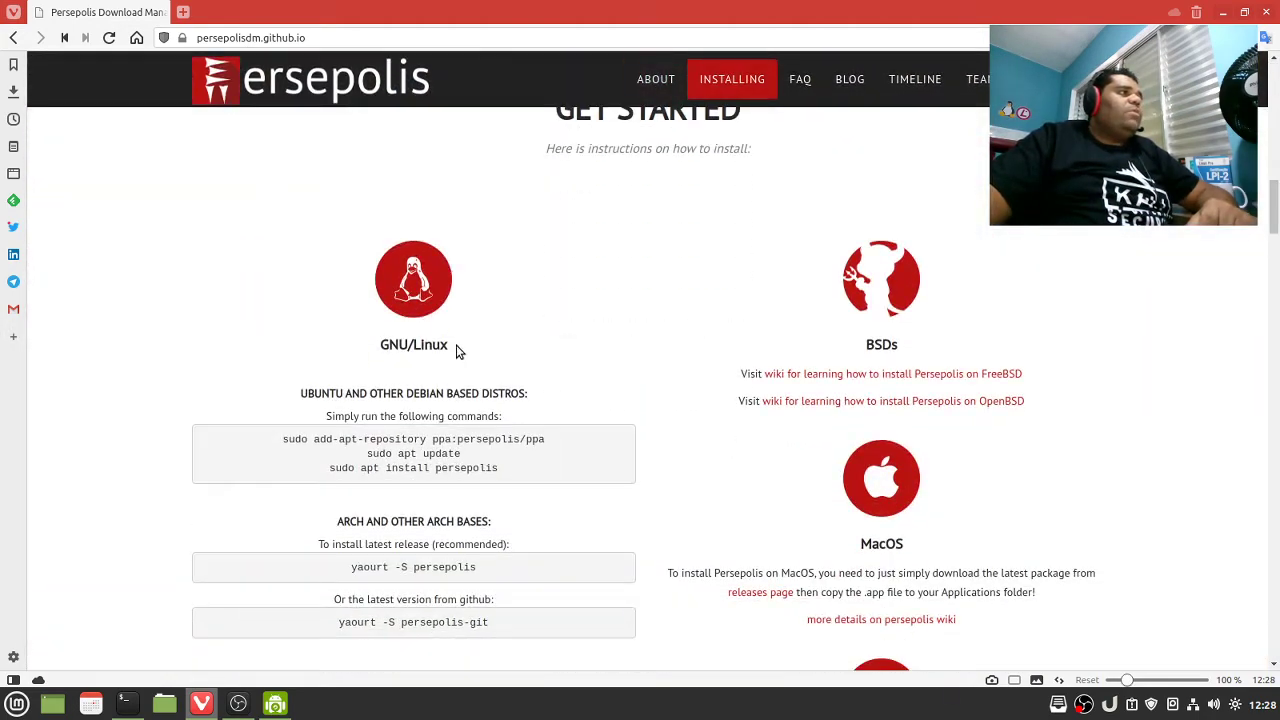
scroll(277, 231, "down", 3)
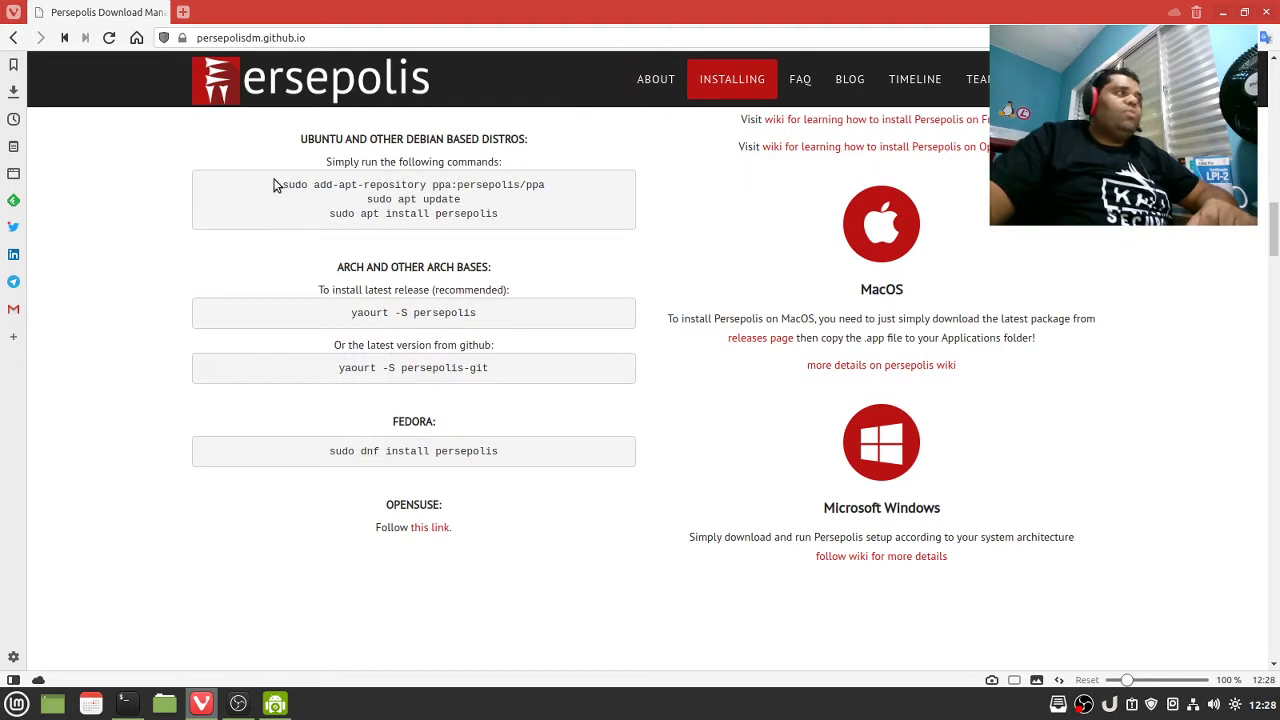
left_click_drag(276, 185, 575, 194)
left_click_drag(330, 200, 490, 206)
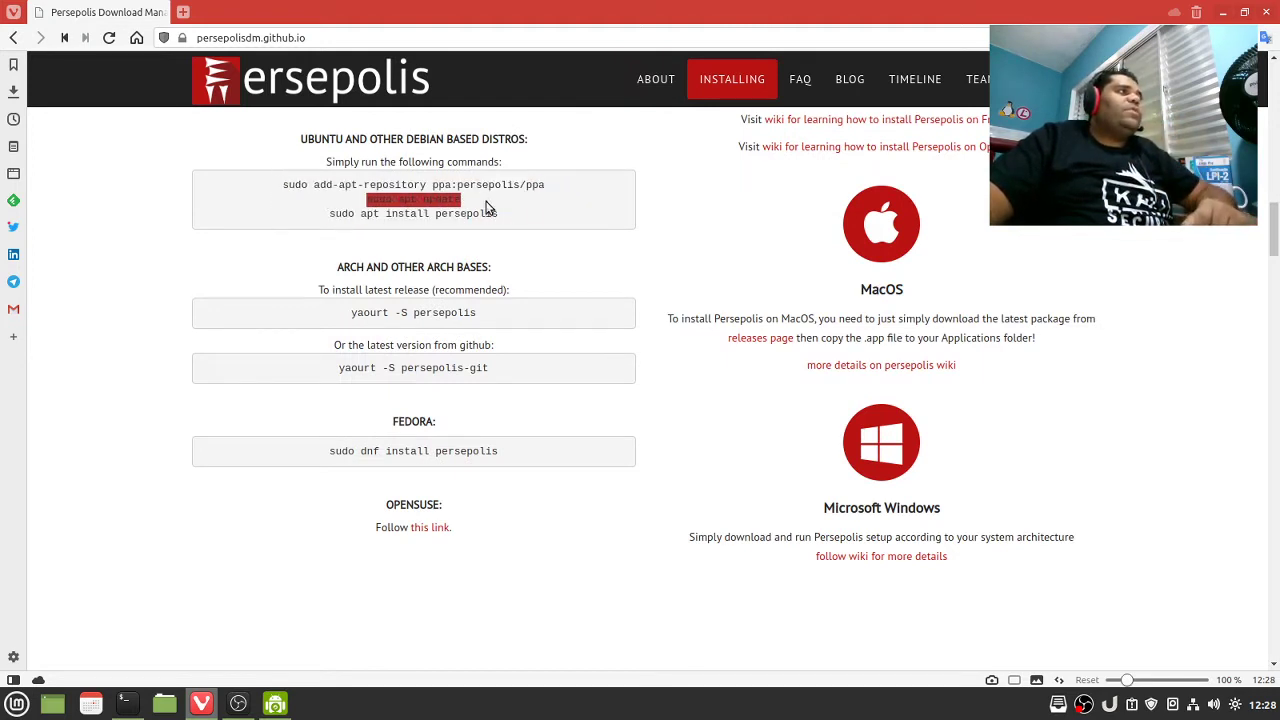
left_click_drag(314, 215, 500, 218)
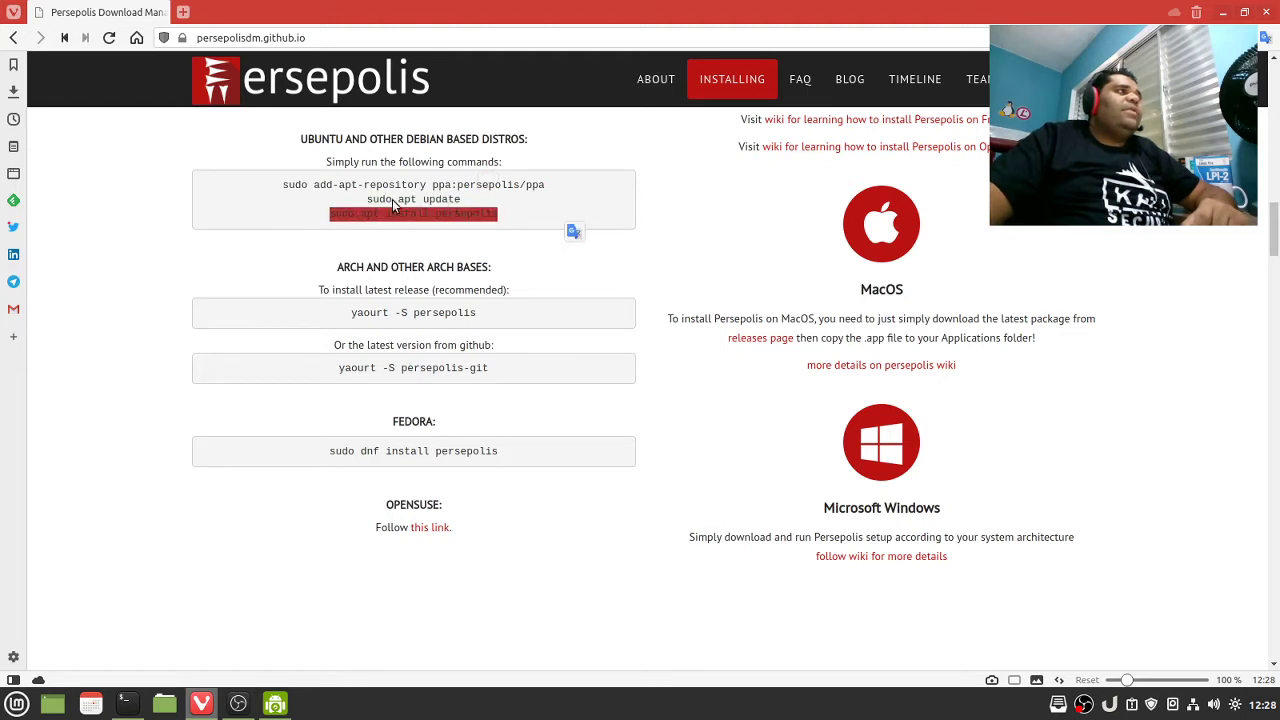
left_click_drag(436, 185, 546, 188)
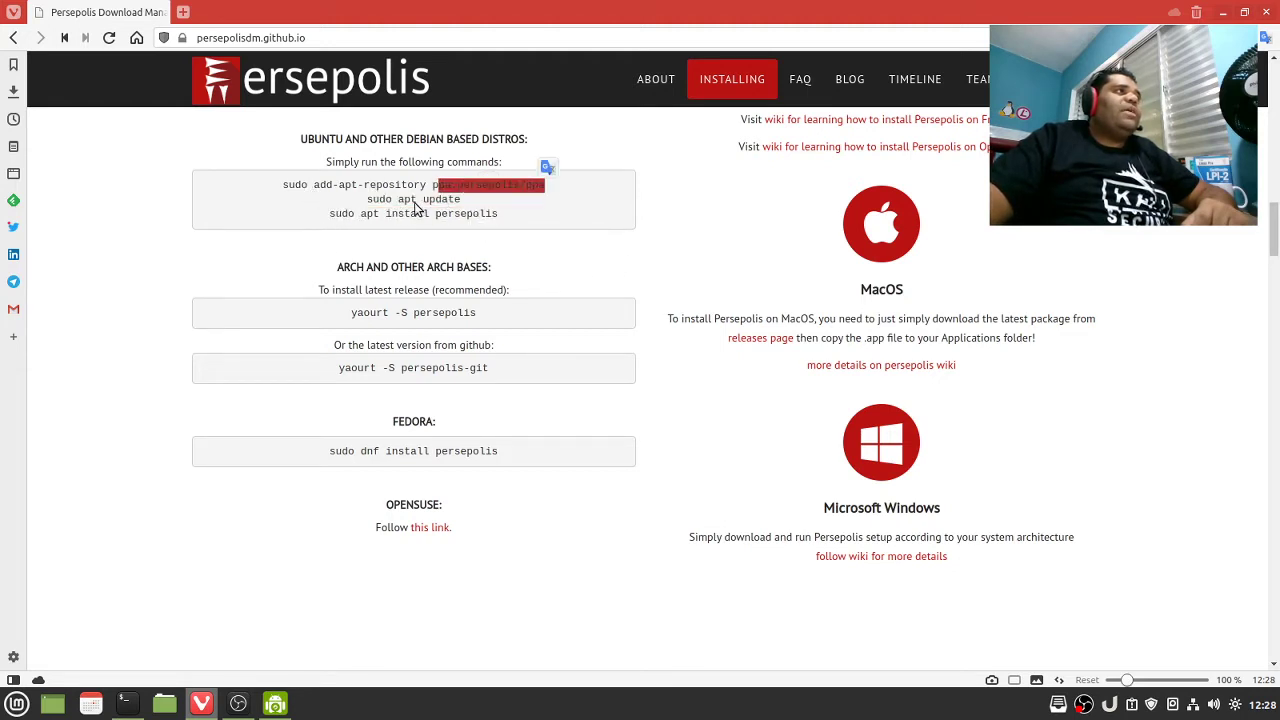
left_click_drag(365, 205, 452, 203)
left_click_drag(343, 220, 500, 220)
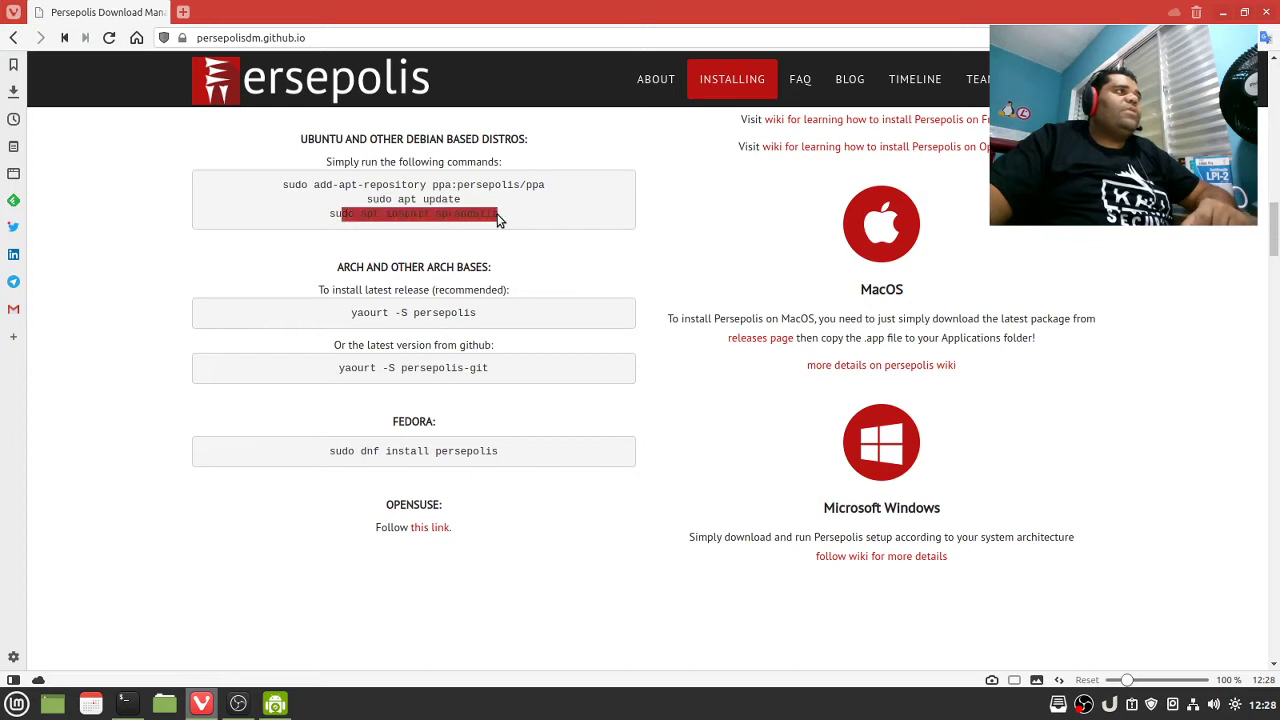
left_click_drag(341, 267, 494, 268)
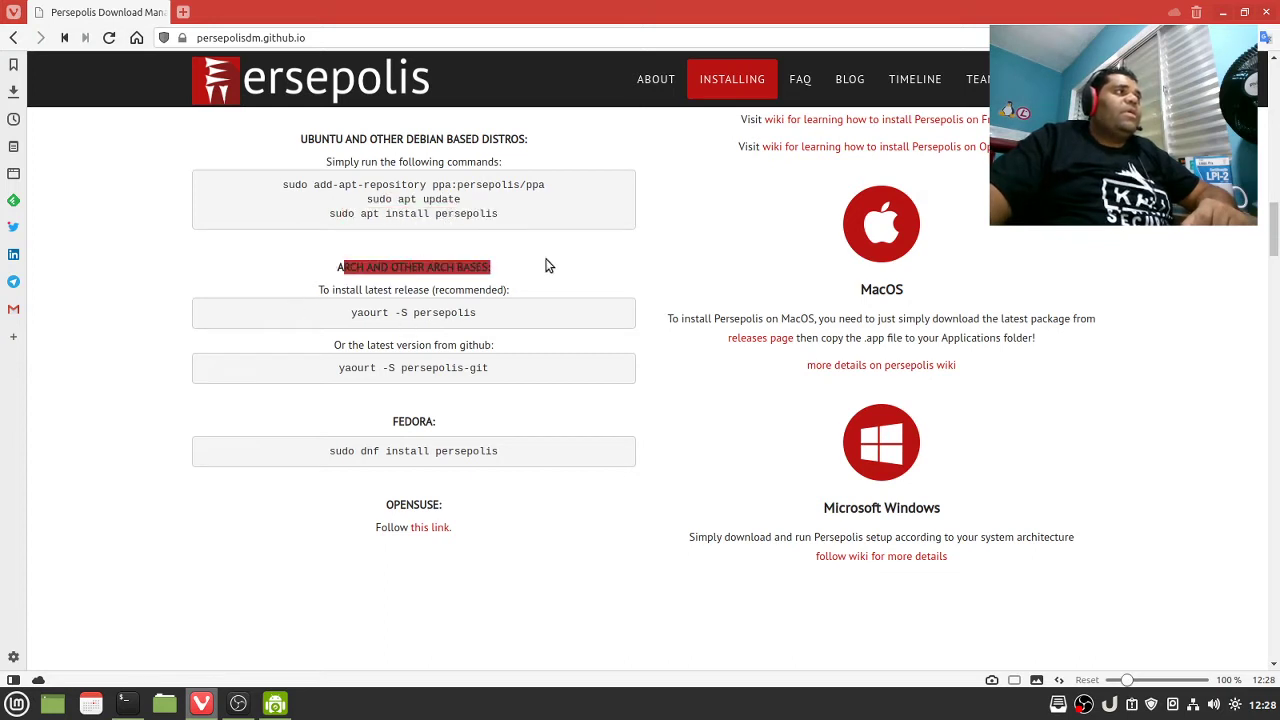
double_click(352, 450)
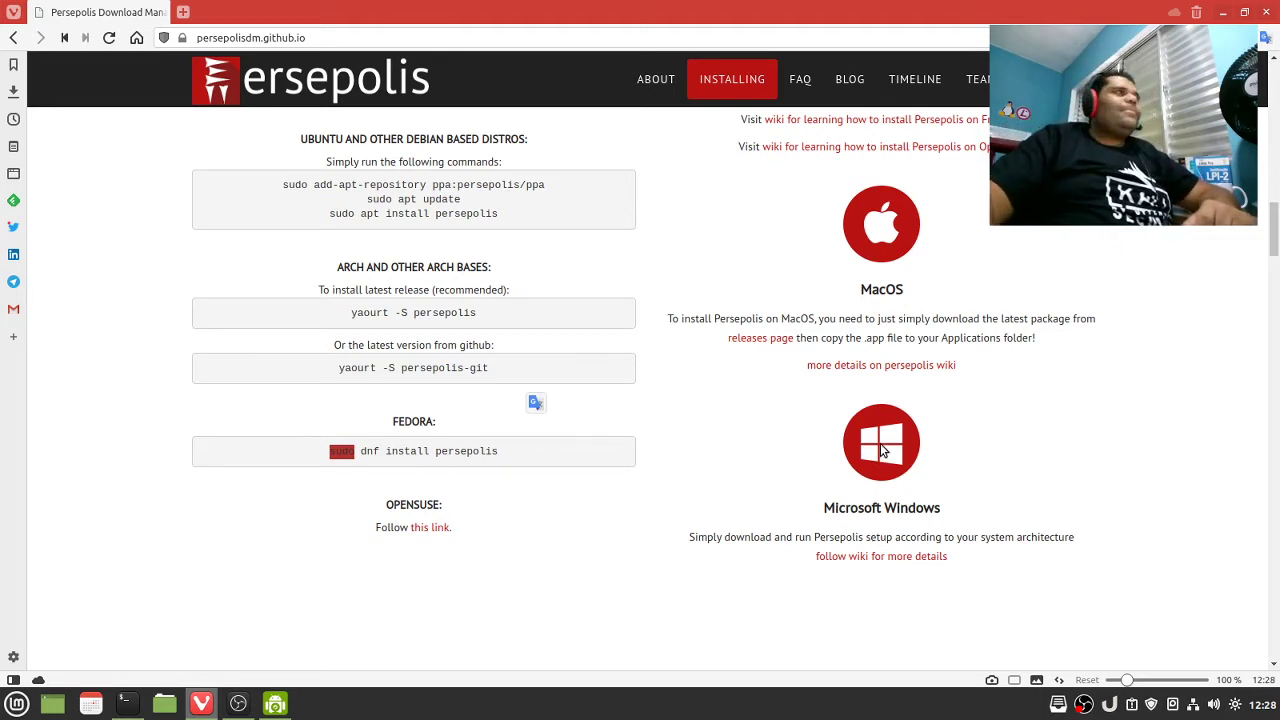
Close the Vivaldi browser and launch Persepolis Download Manager from the installed Internet applications.
left_click(1267, 12)
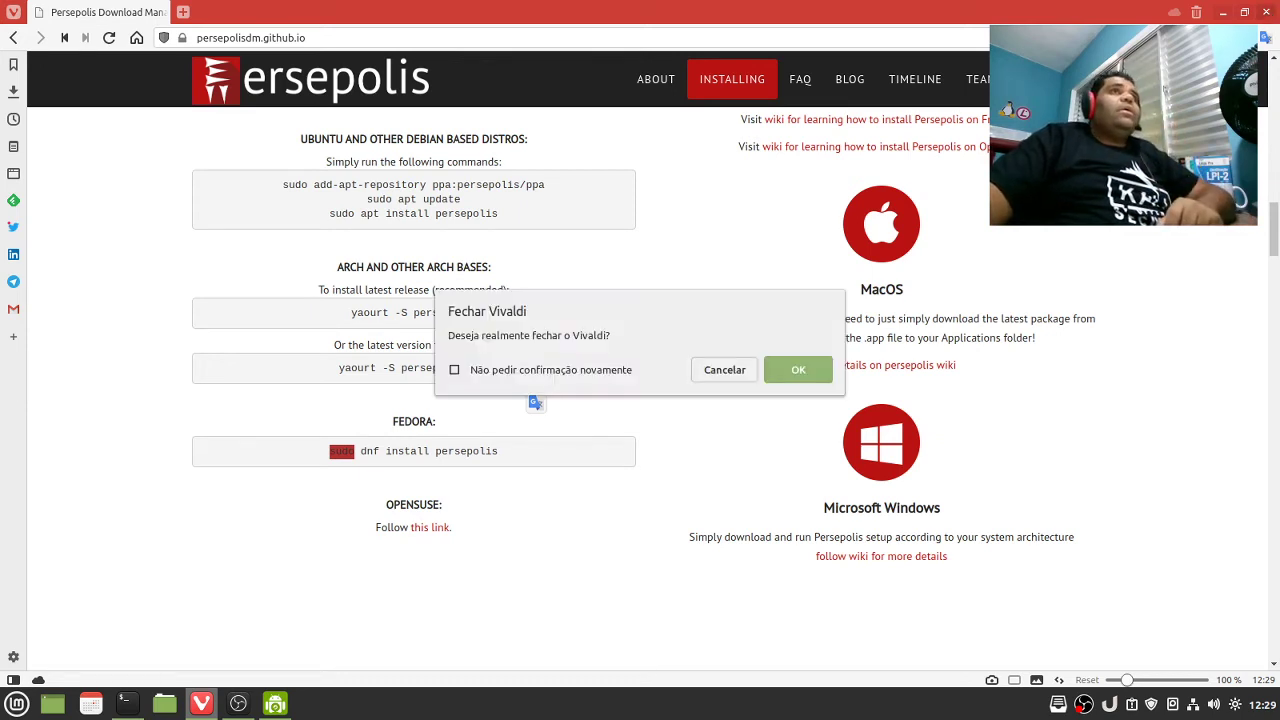
left_click(798, 370)
left_click(16, 704)
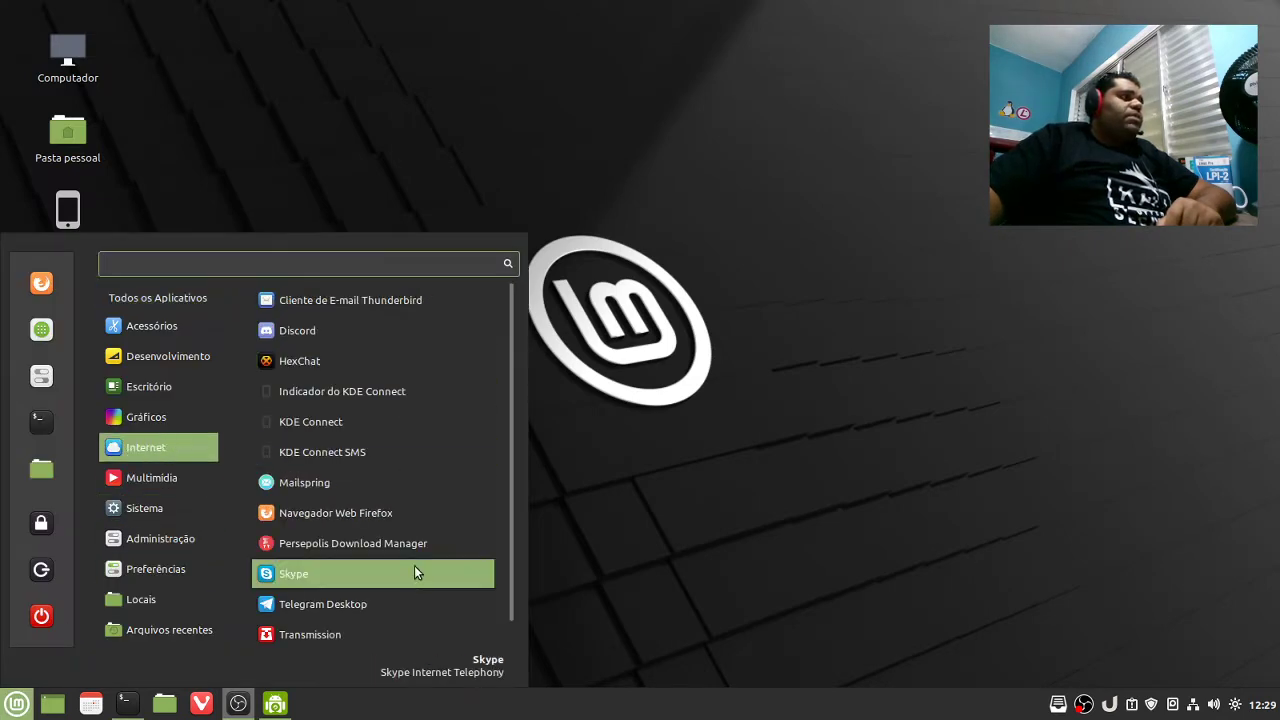
left_click(419, 549)
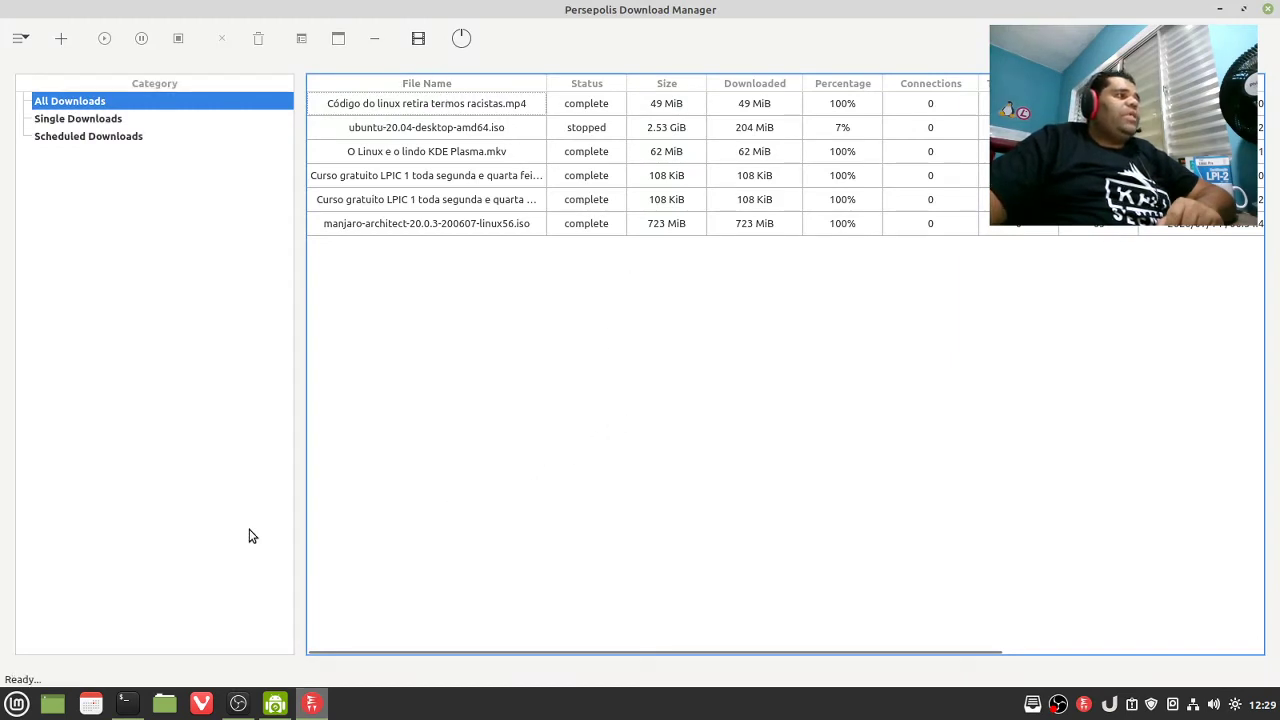
Switch back to Vivaldi, search the web for "ubuntu download" and open the Download Ubuntu Desktop page.
left_click(201, 704)
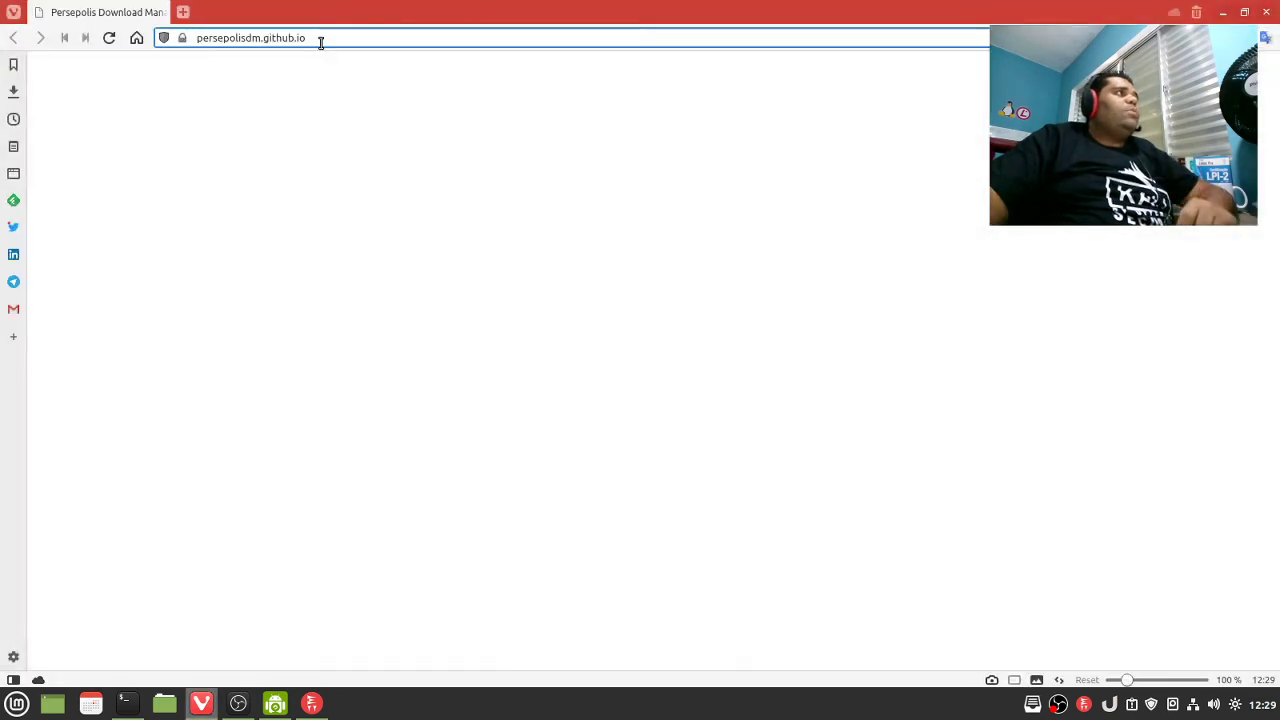
left_click(320, 40)
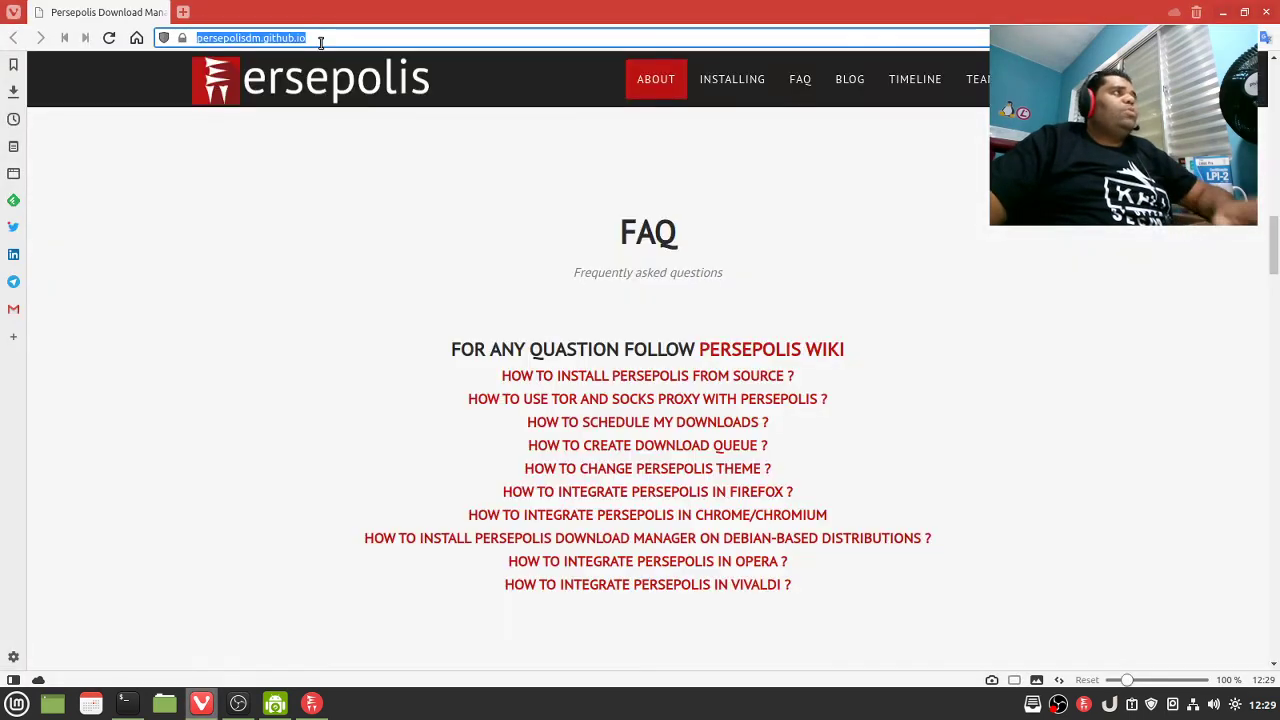
type("ubuntu downloa")
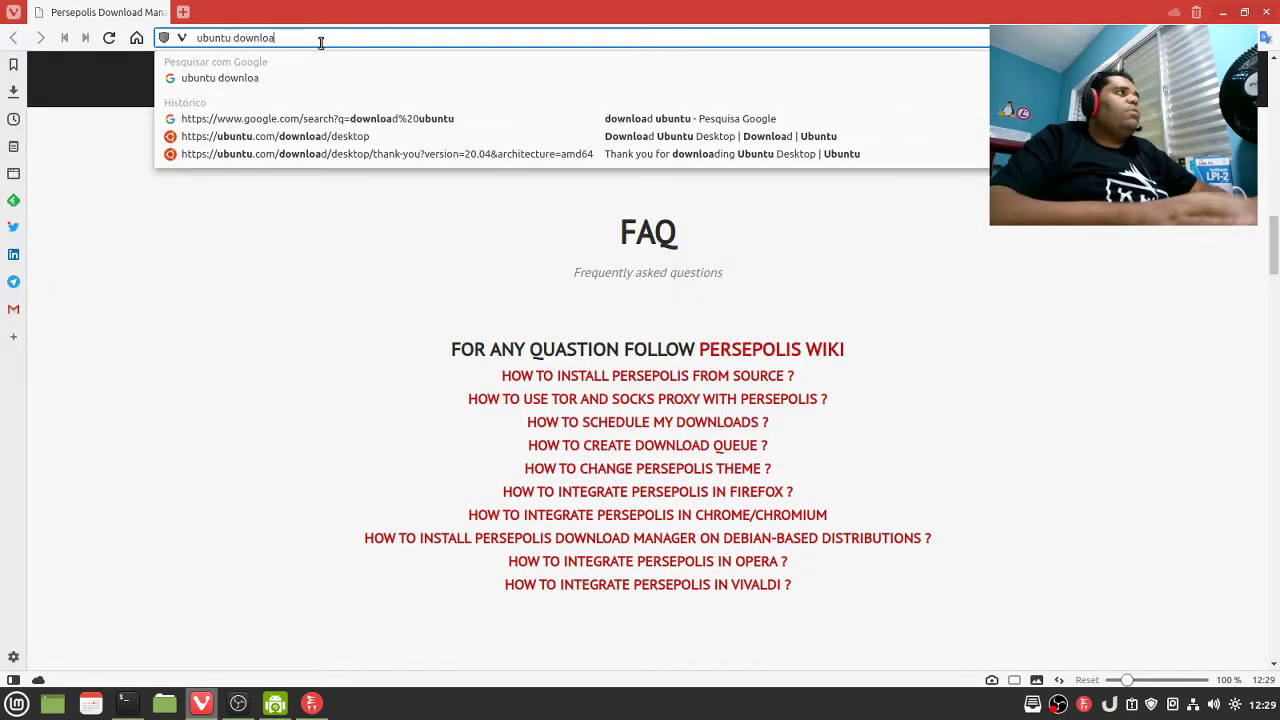
type("d")
key("Return")
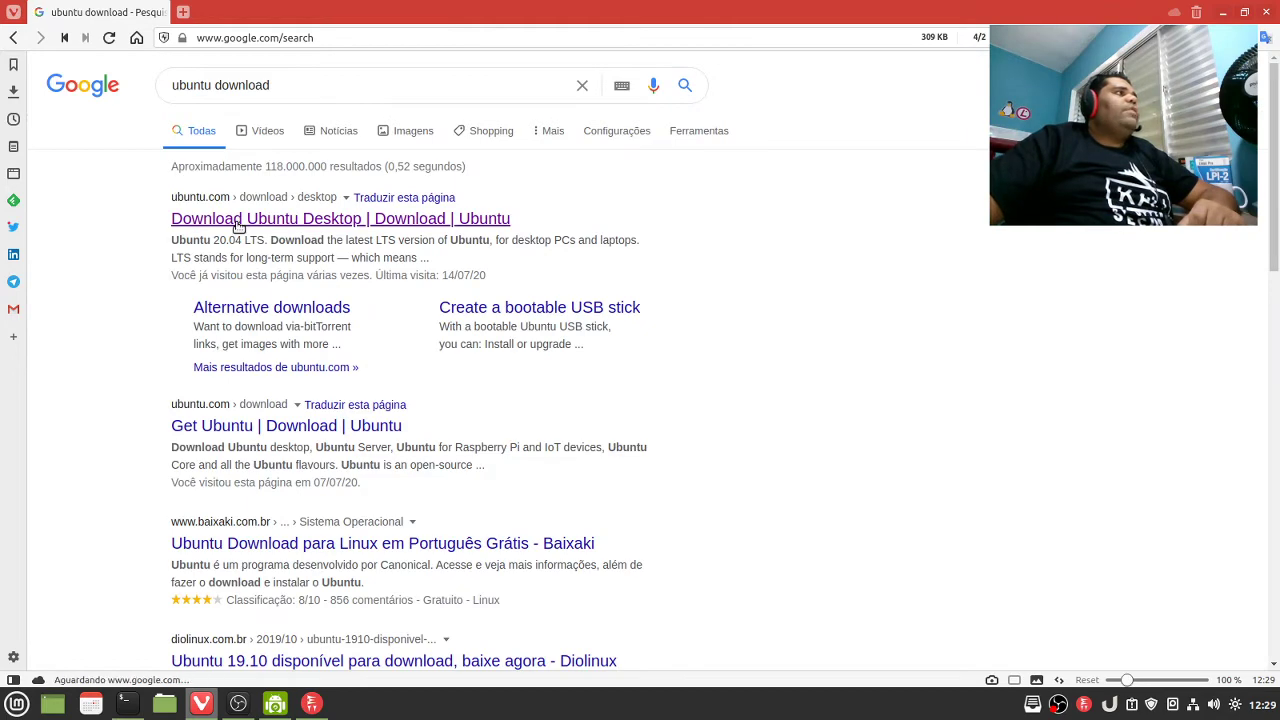
left_click(238, 228)
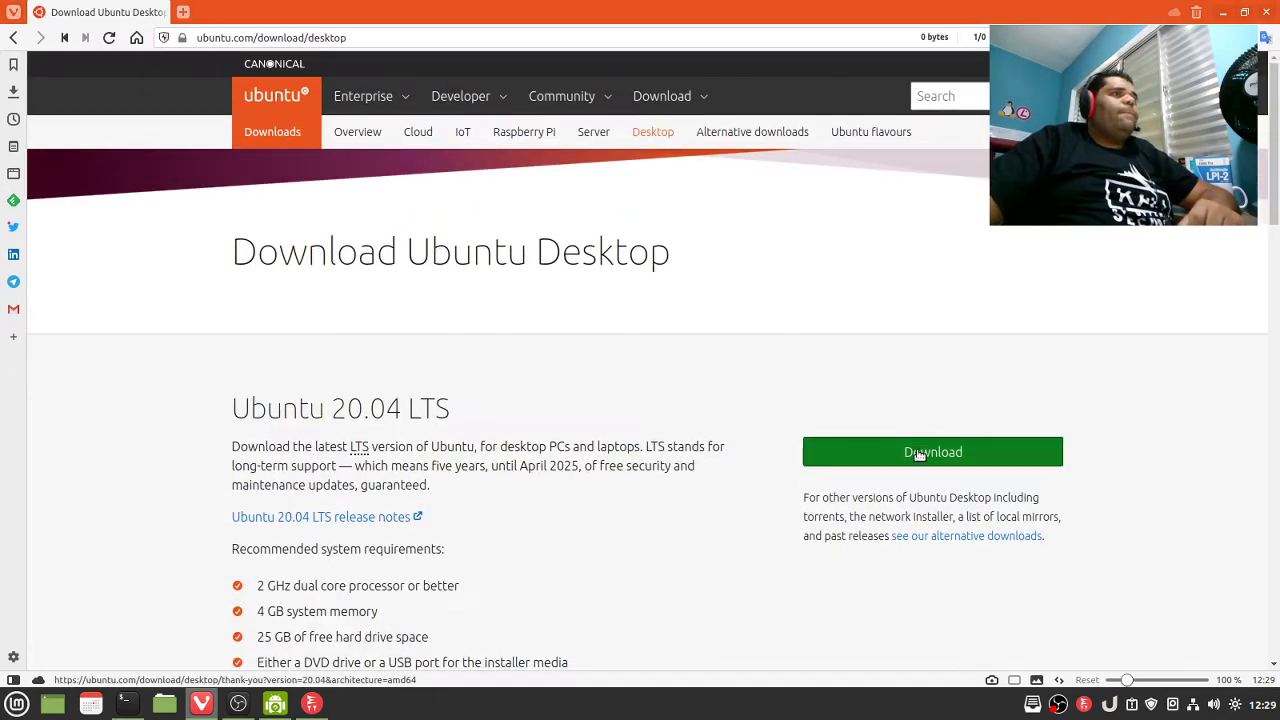
Request the Ubuntu 20.04 LTS desktop download and save ubuntu-20.04-desktop-amd64.iso to the default location.
left_click(918, 454)
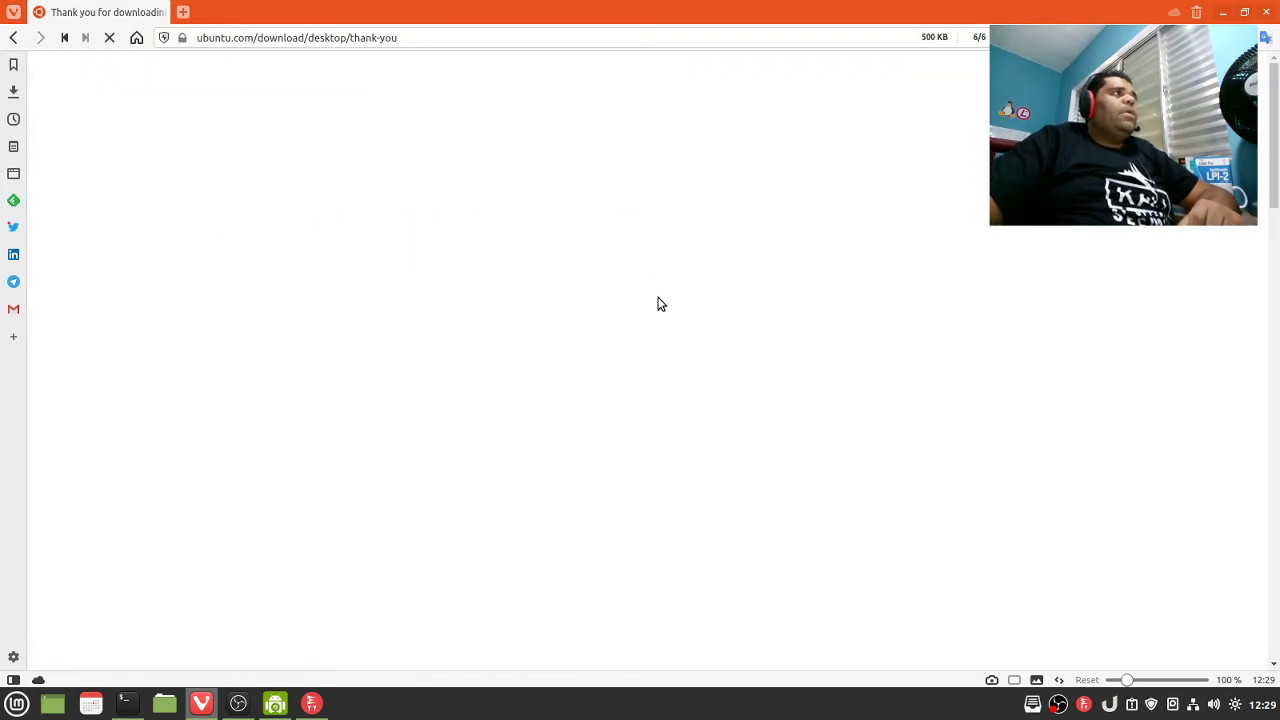
scroll(688, 334, "down", 2)
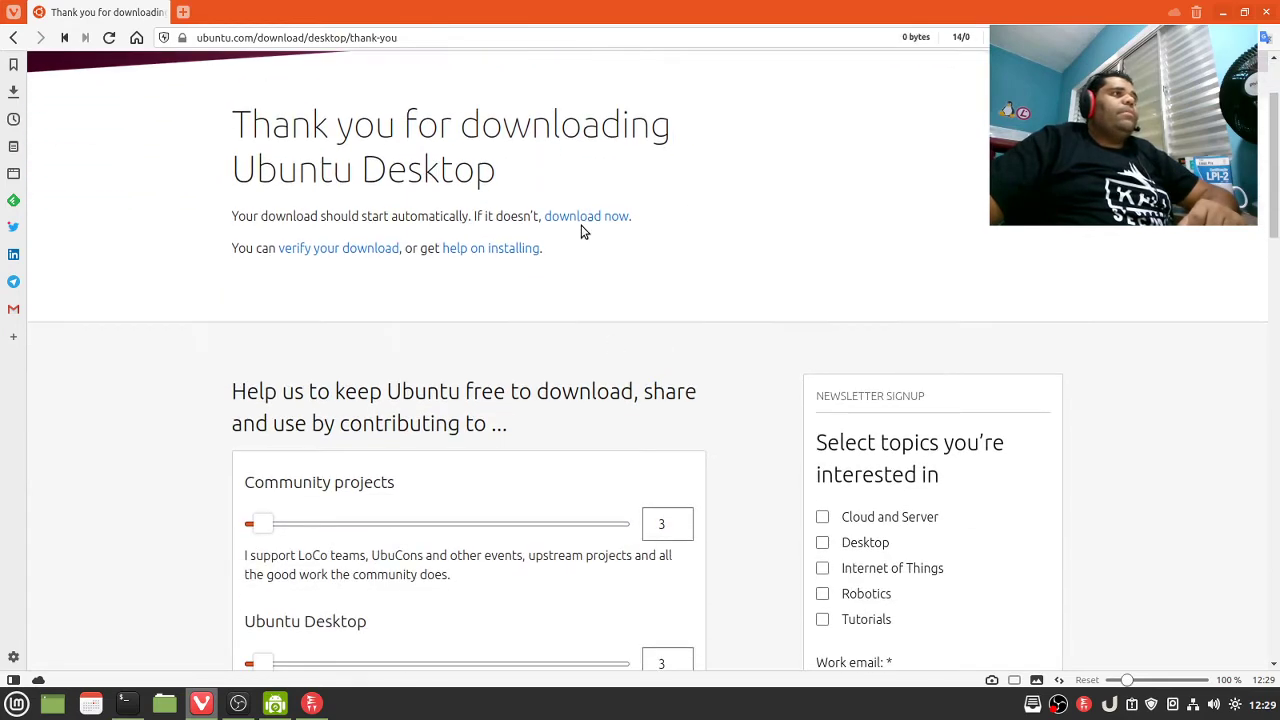
left_click(587, 219)
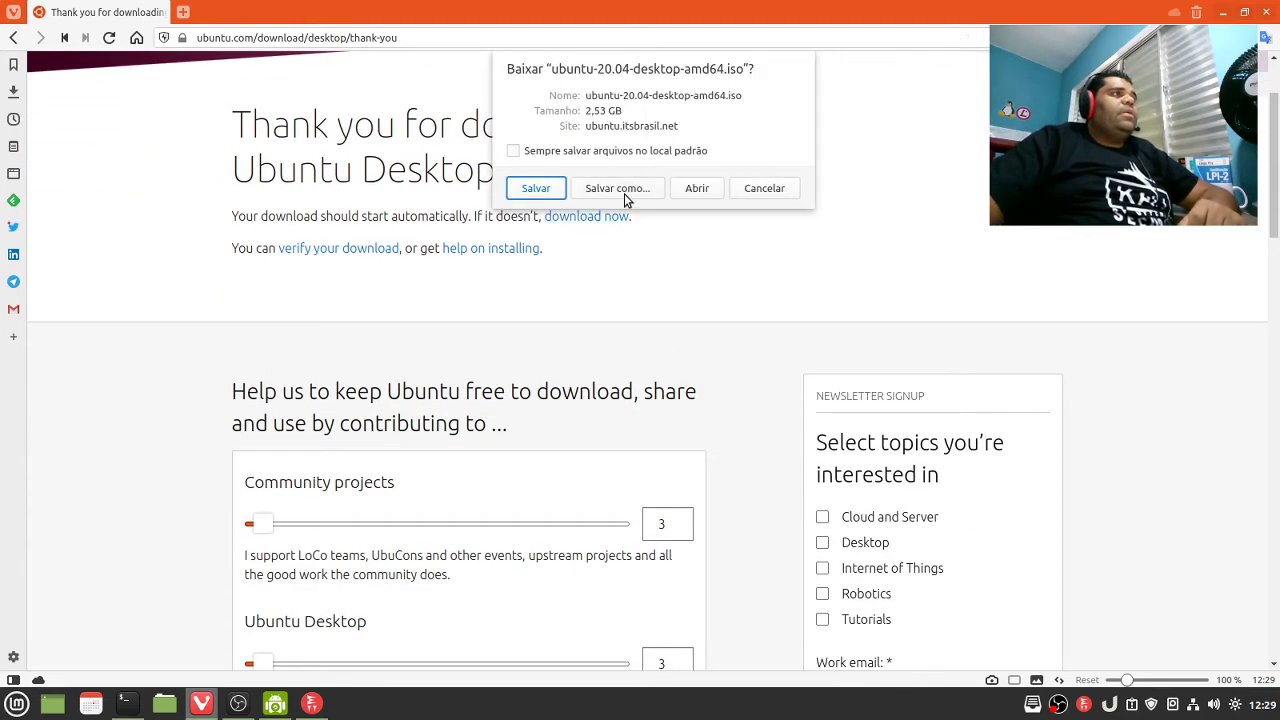
left_click(557, 193)
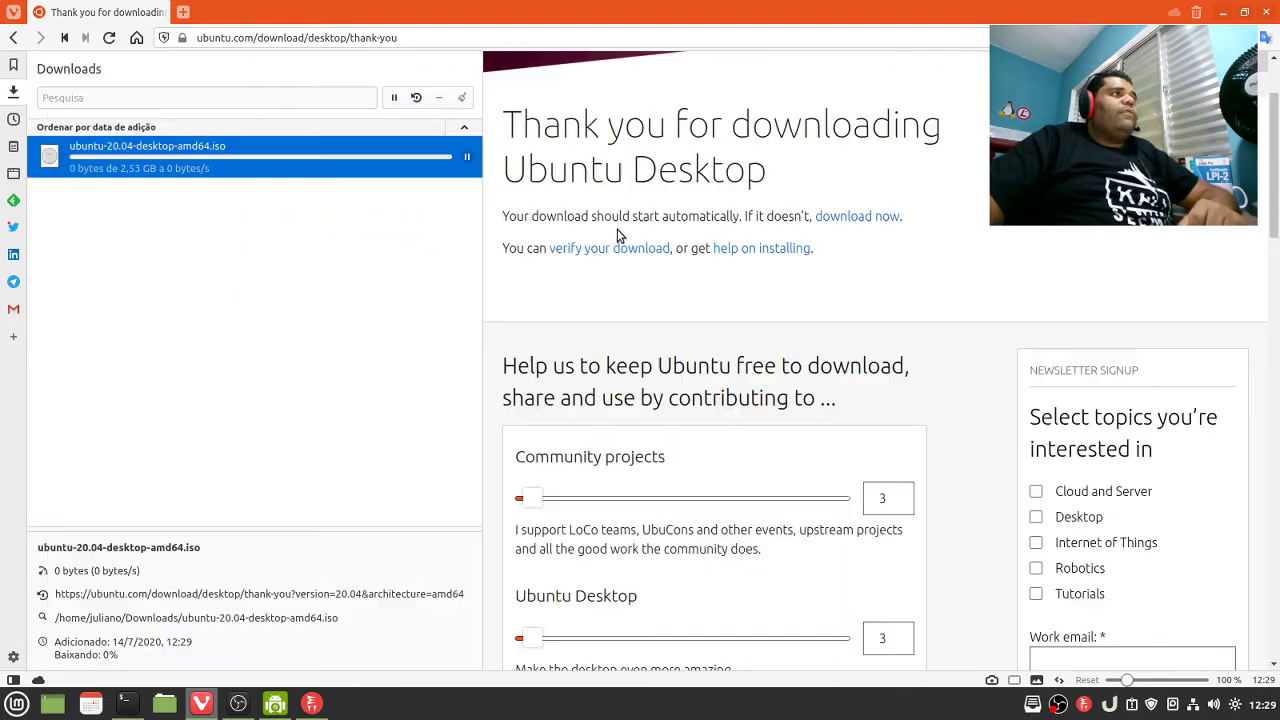
Copy the address of the ubuntu-20.04-desktop-amd64.iso download, pause it in the browser and hide the downloads list.
right_click(294, 166)
left_click(399, 198)
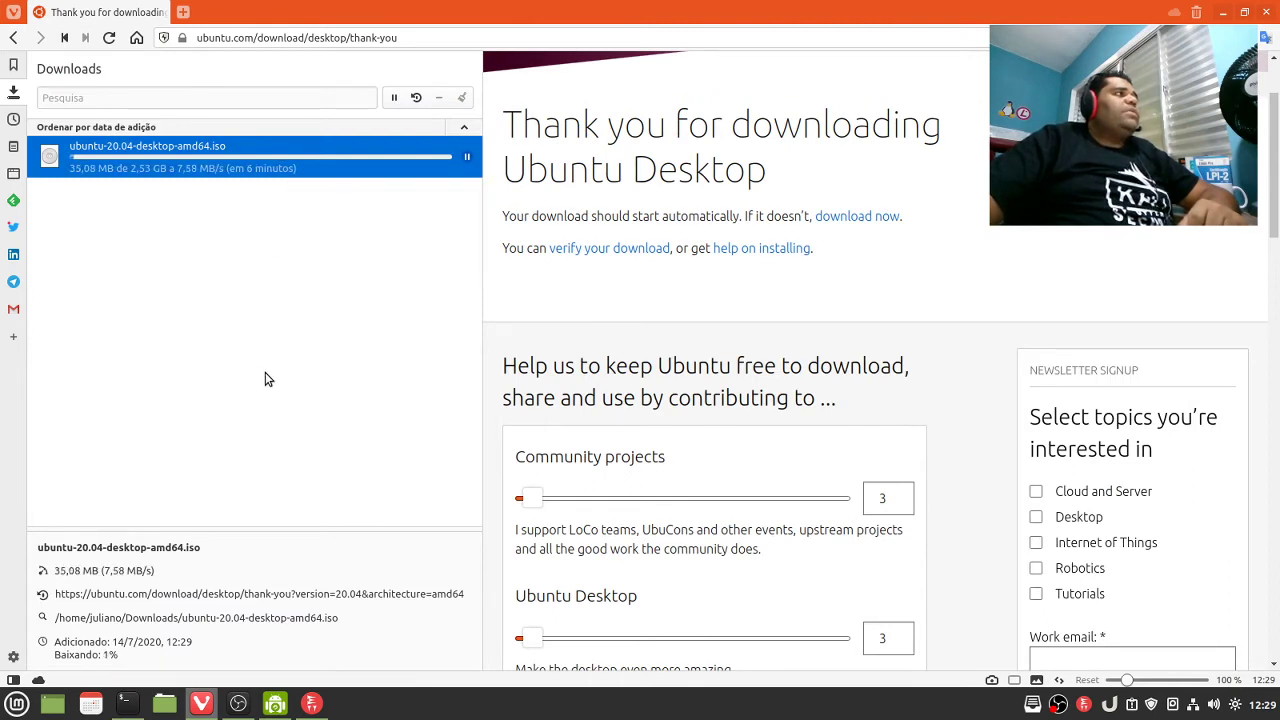
left_click(467, 159)
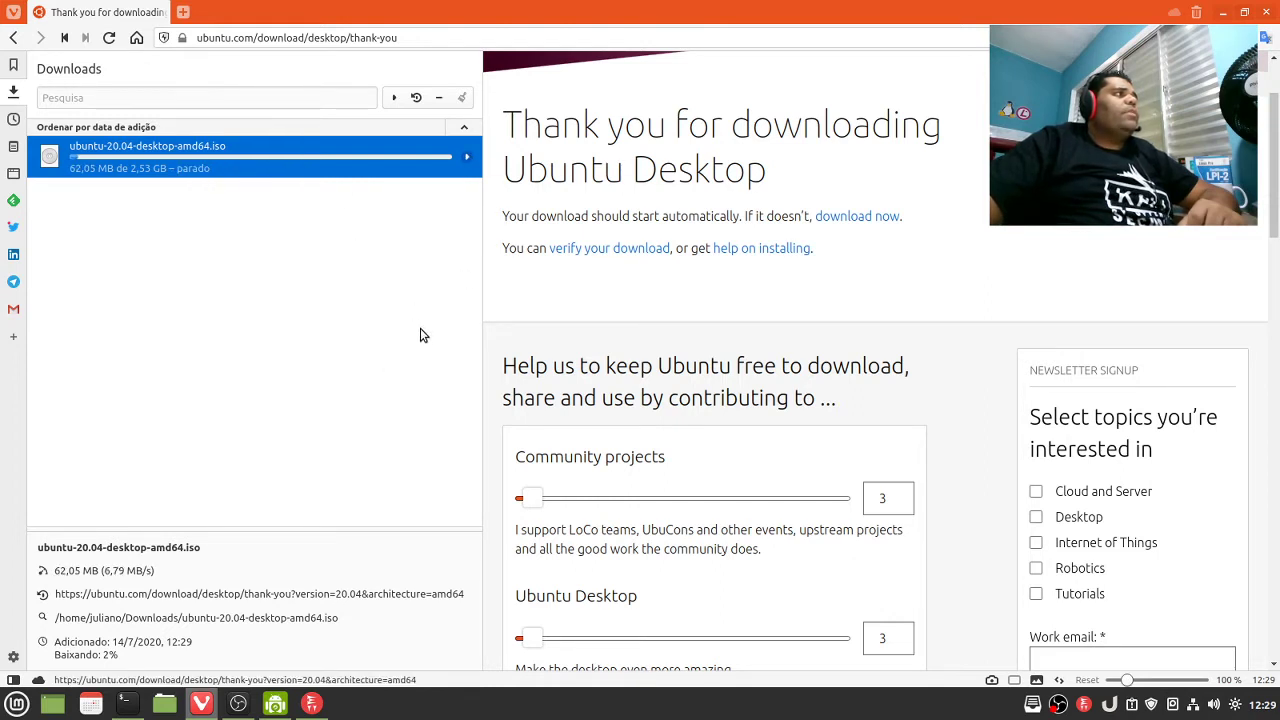
left_click(13, 91)
Switch to Persepolis Download Manager and start a new download from the copied Ubuntu link in the Single Downloads category.
key("alt+Tab")
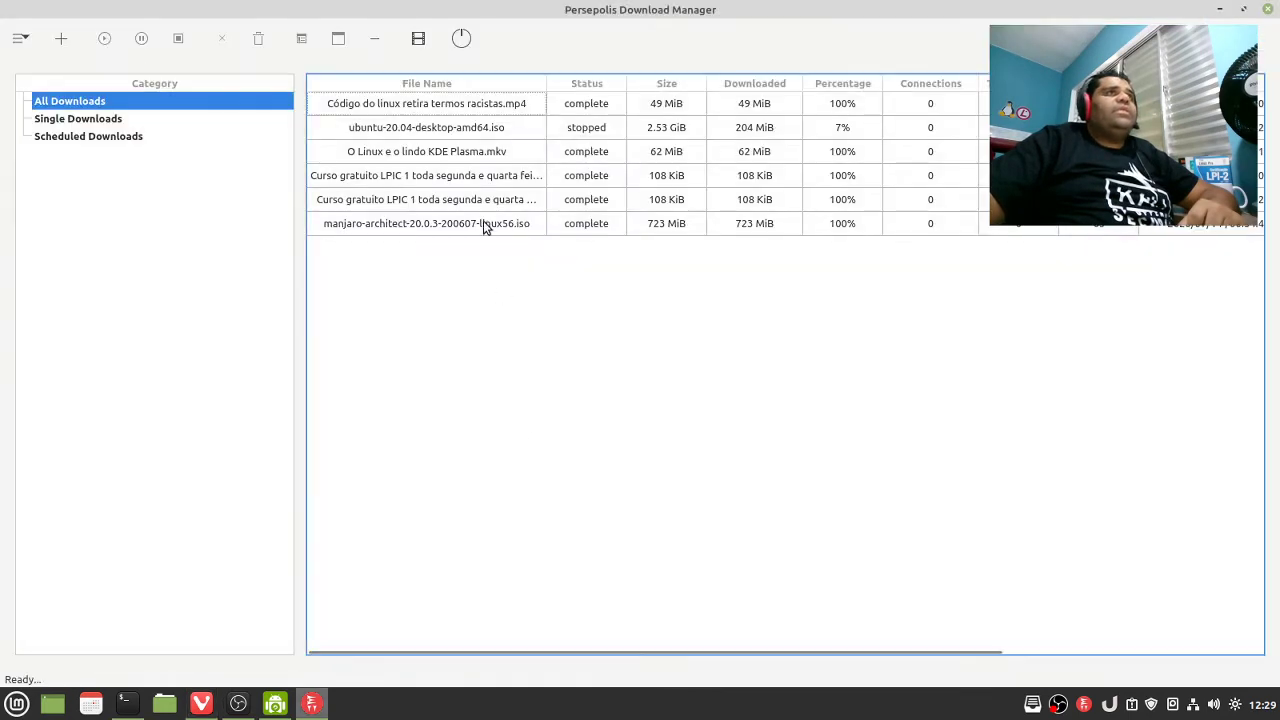
left_click(62, 40)
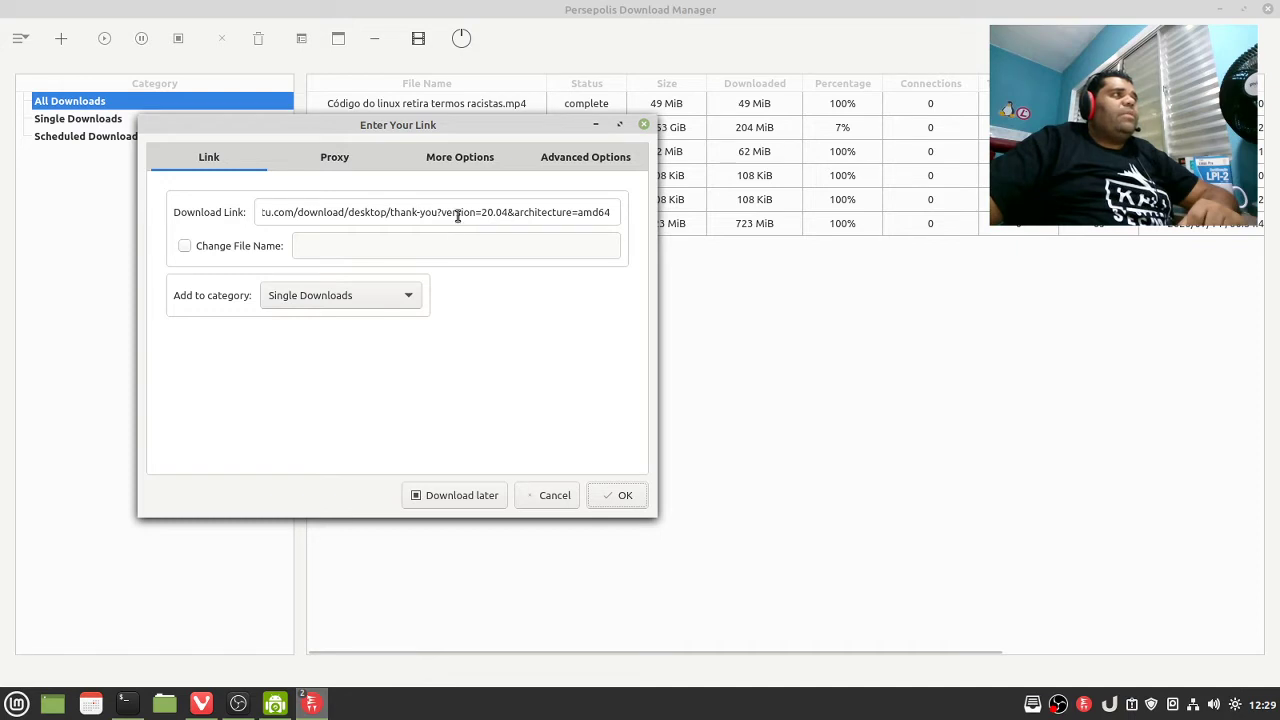
left_click(624, 495)
left_click(678, 464)
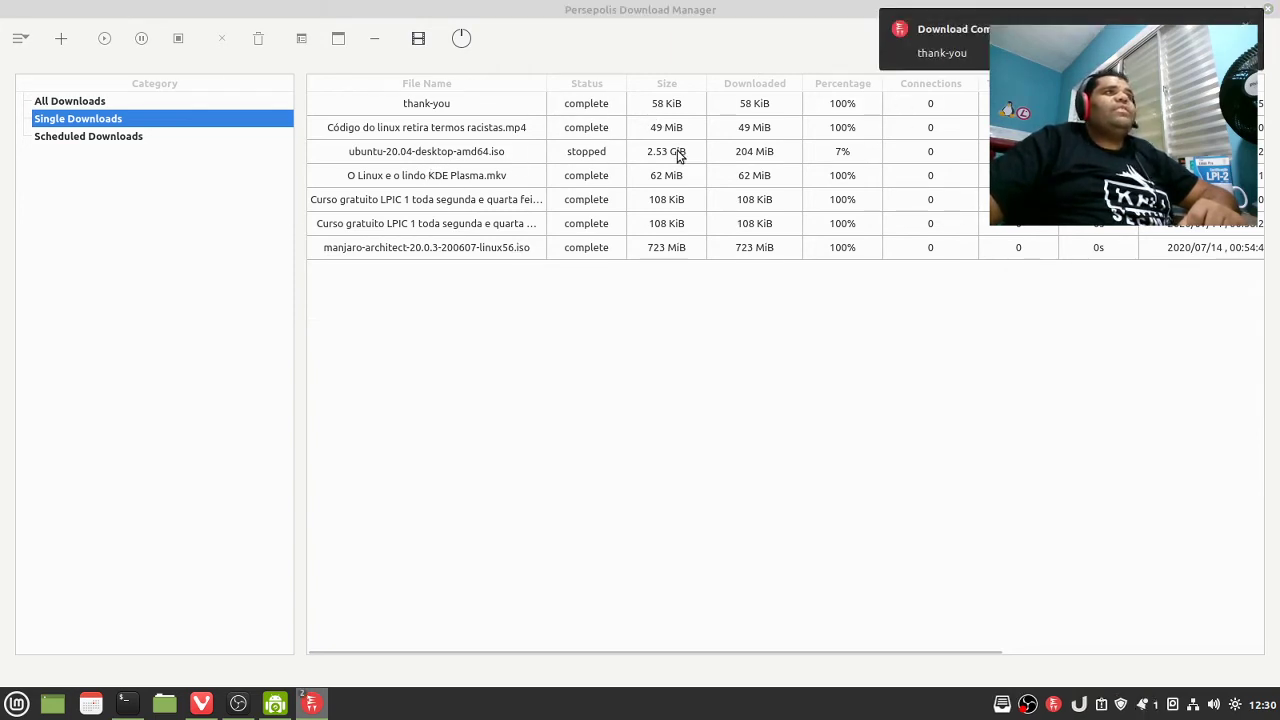
Resume the stopped ubuntu-20.04-desktop-amd64.iso download.
right_click(448, 158)
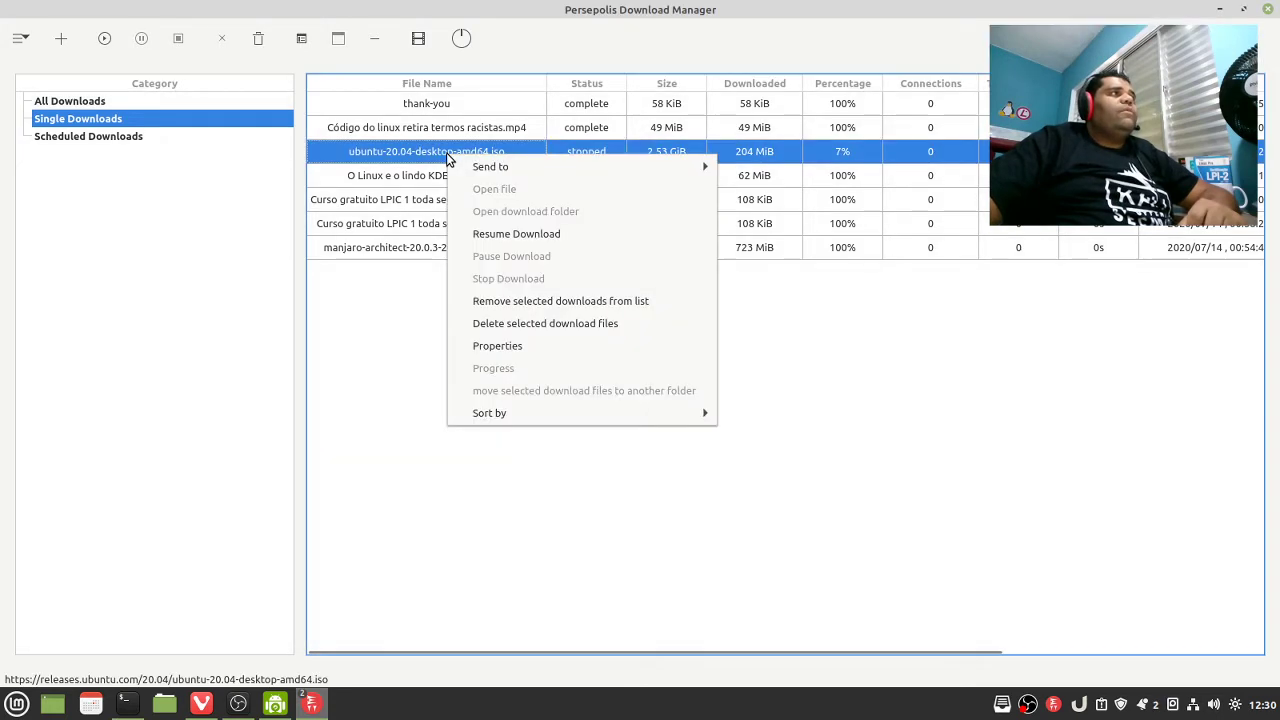
left_click(575, 236)
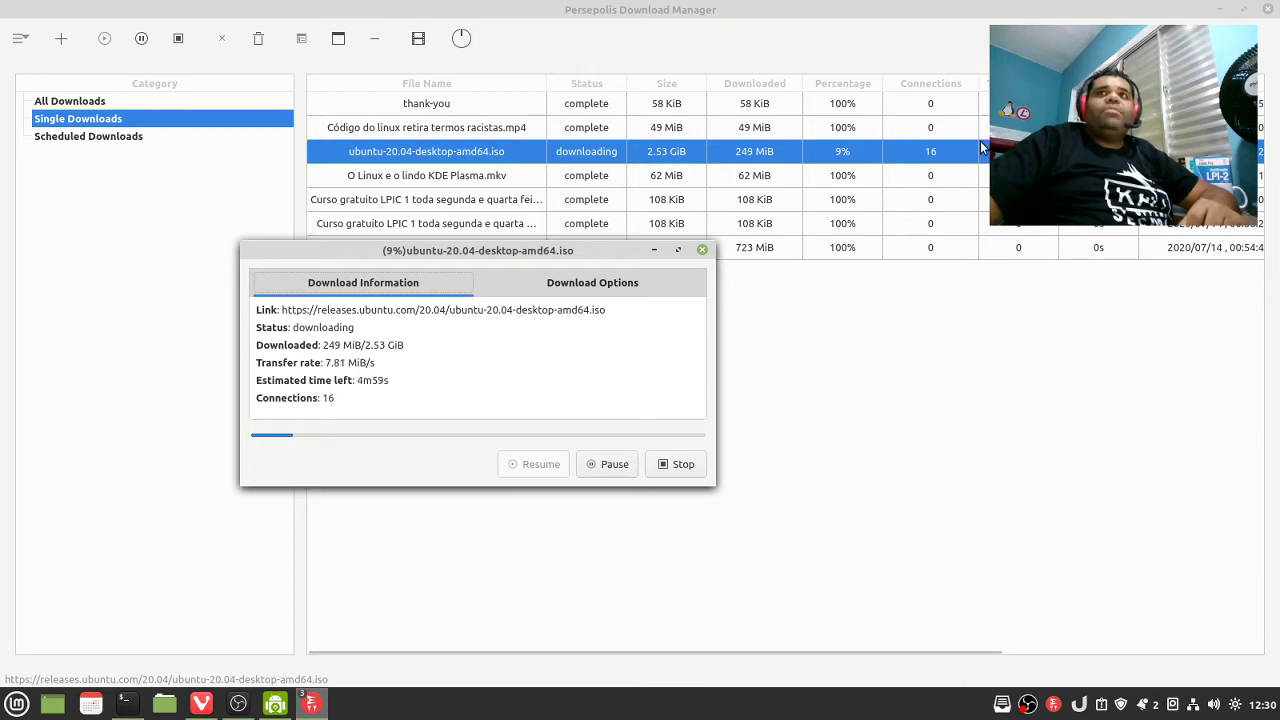
Stop the running ubuntu-20.04-desktop-amd64.iso download.
left_click_drag(591, 256, 645, 261)
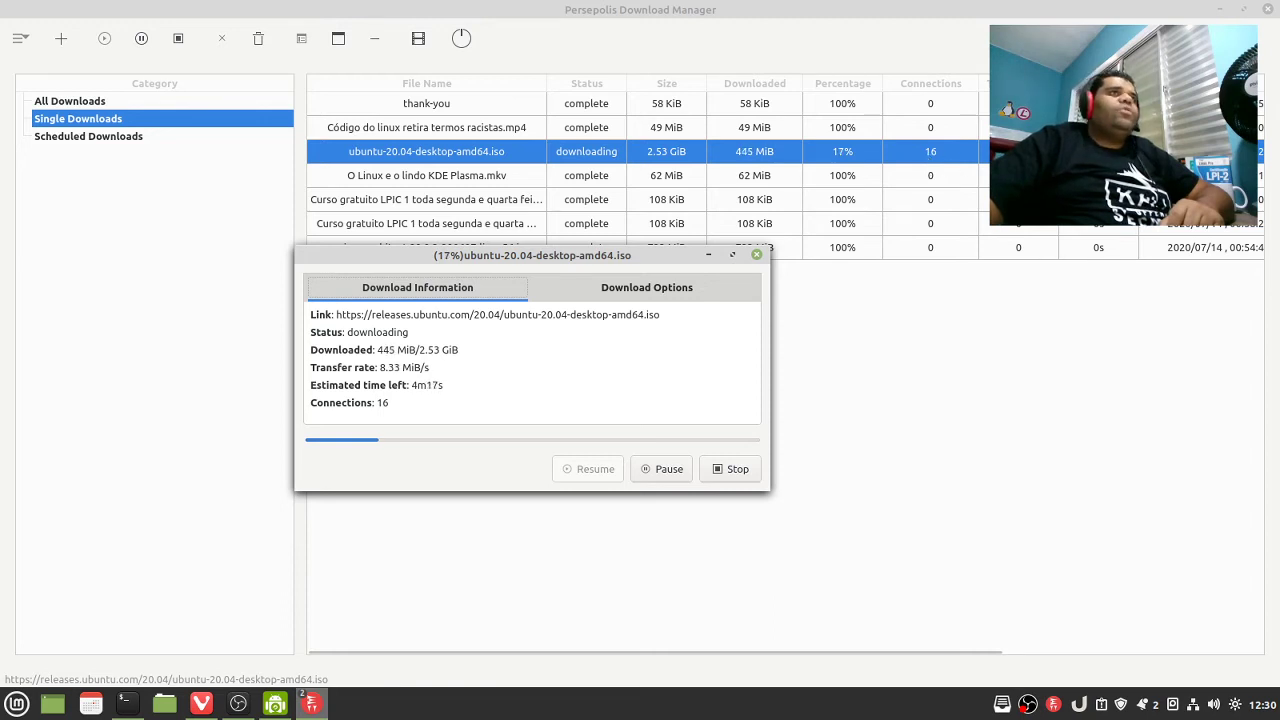
left_click(730, 469)
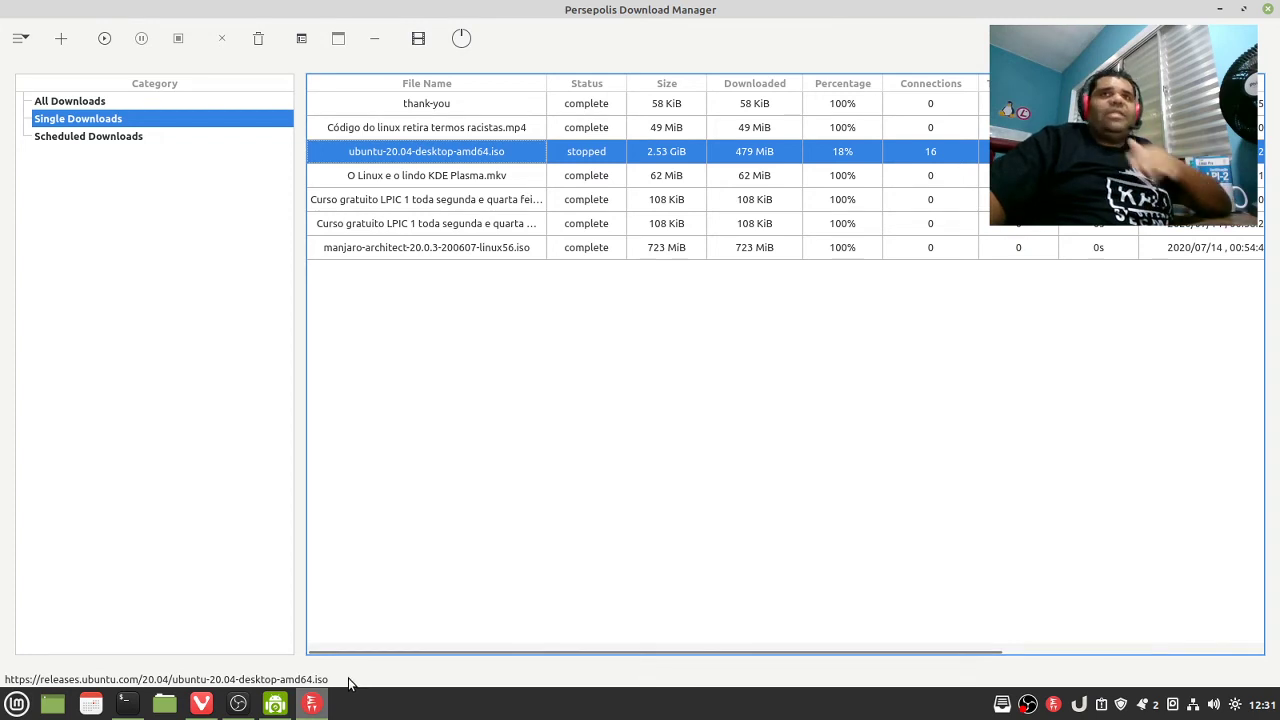
Switch to the Vivaldi browser and open the presenter's YouTube channel page.
left_click(199, 705)
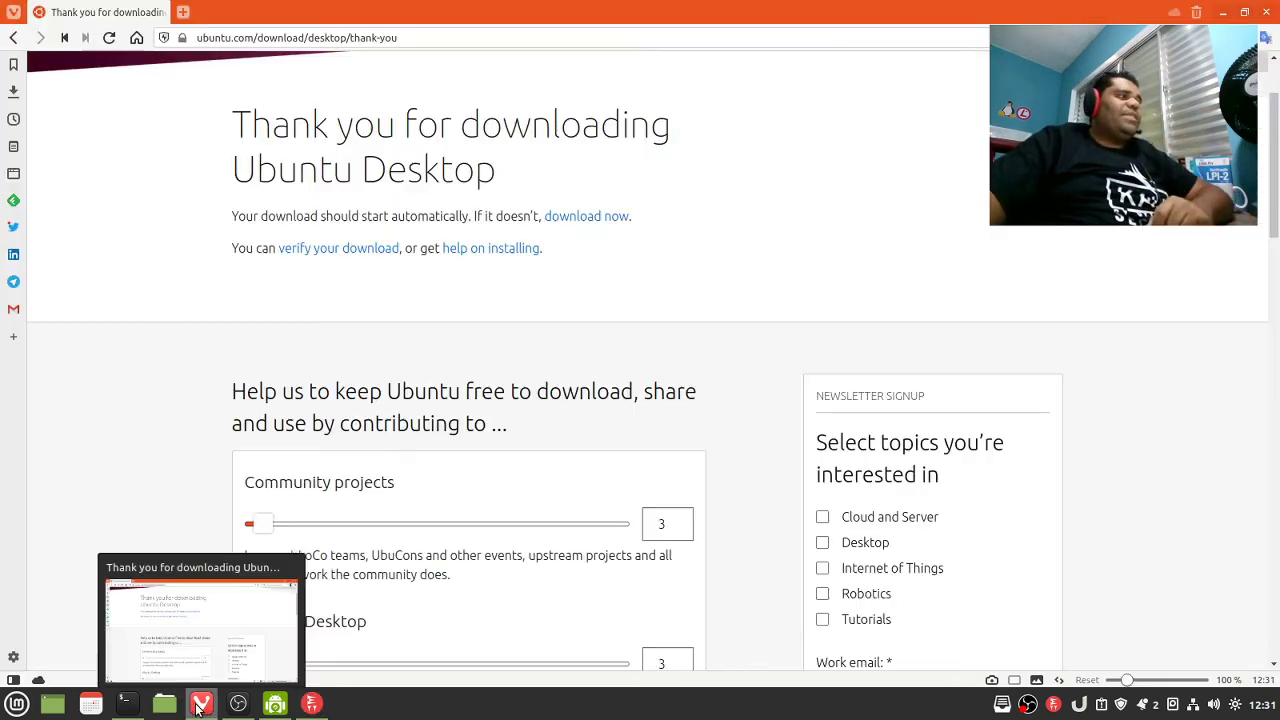
left_click(286, 31)
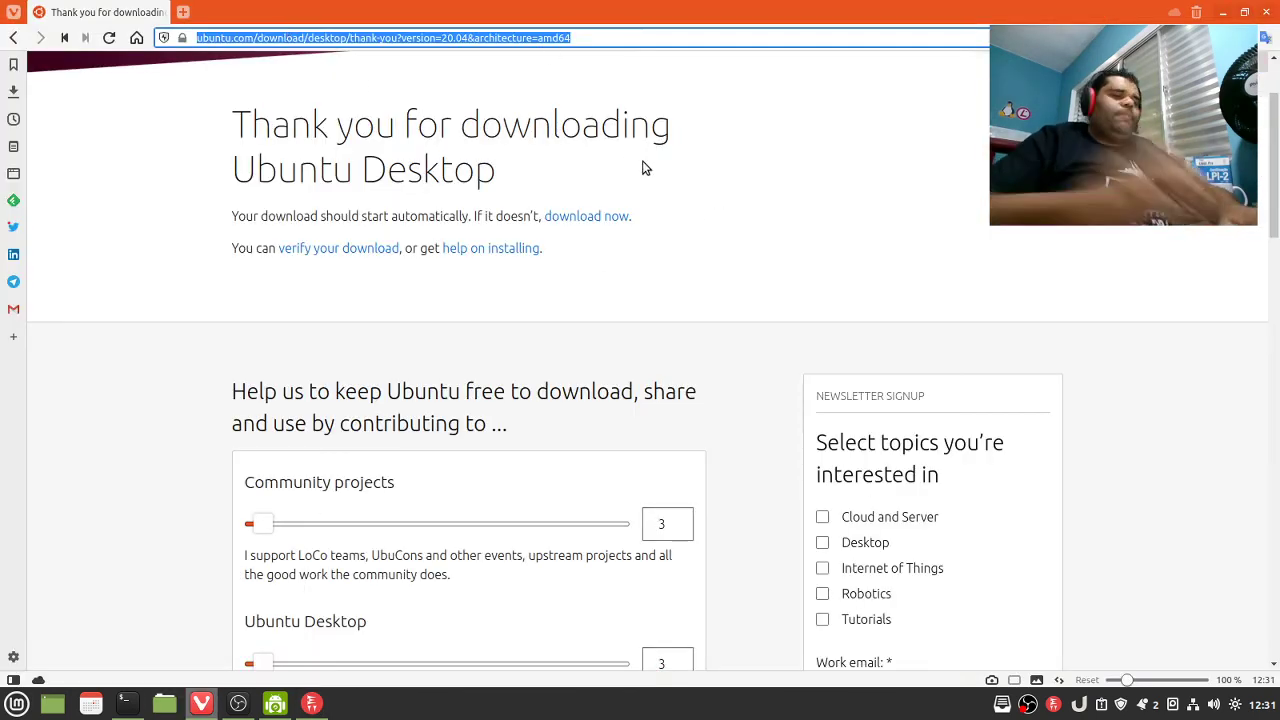
type("youtube.com/profjulianoramo")
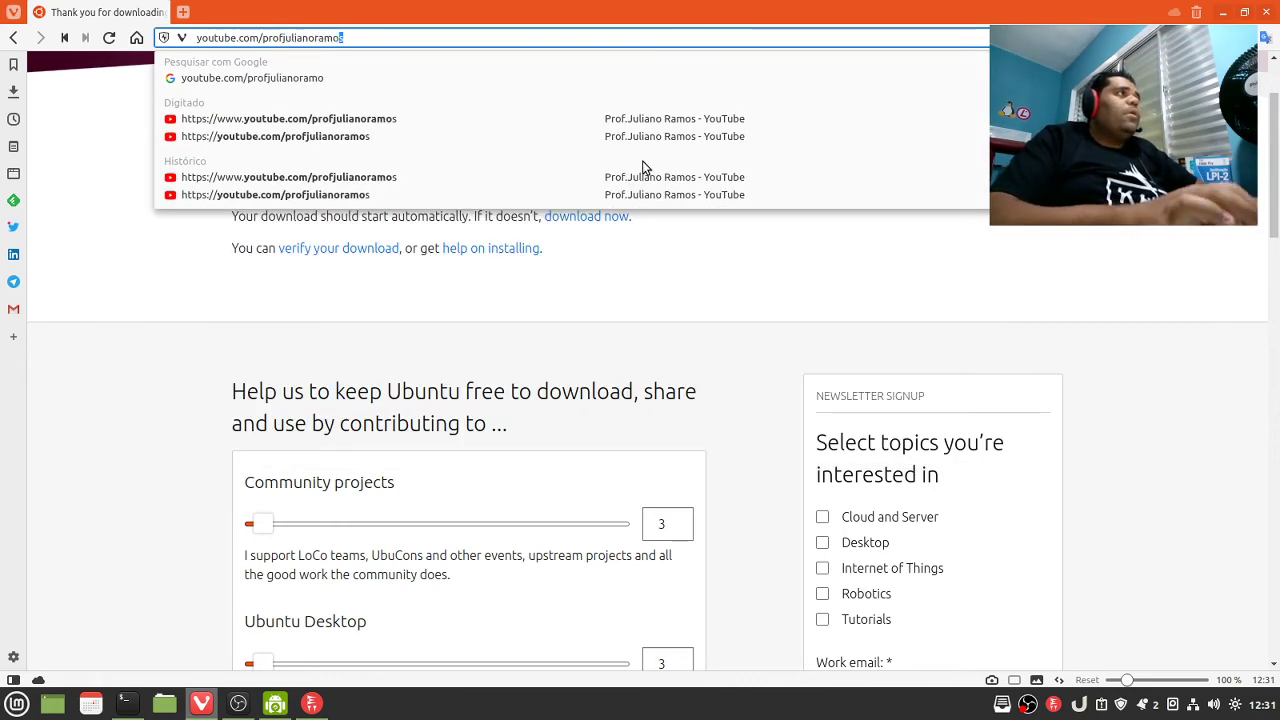
key("Return")
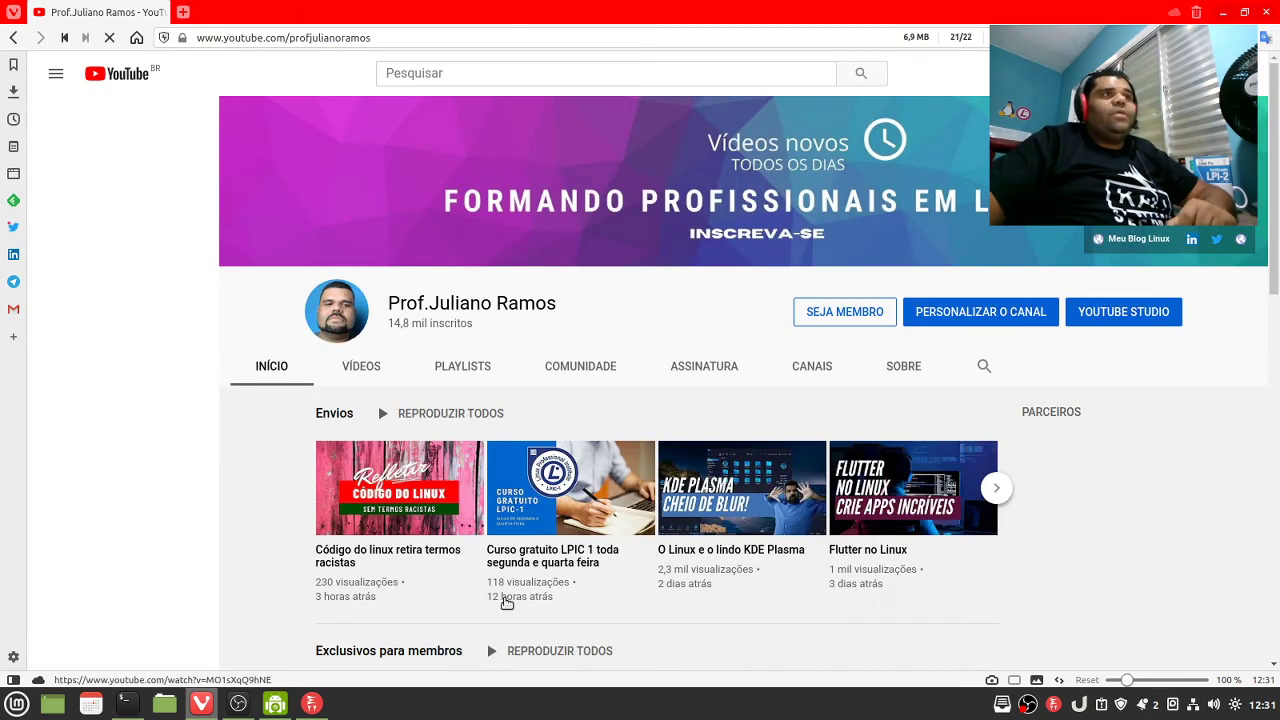
Open the channel's video "Curso gratuito LPIC 1 toda segunda e quarta feira", skip the ad and copy the video's URL.
left_click(397, 503)
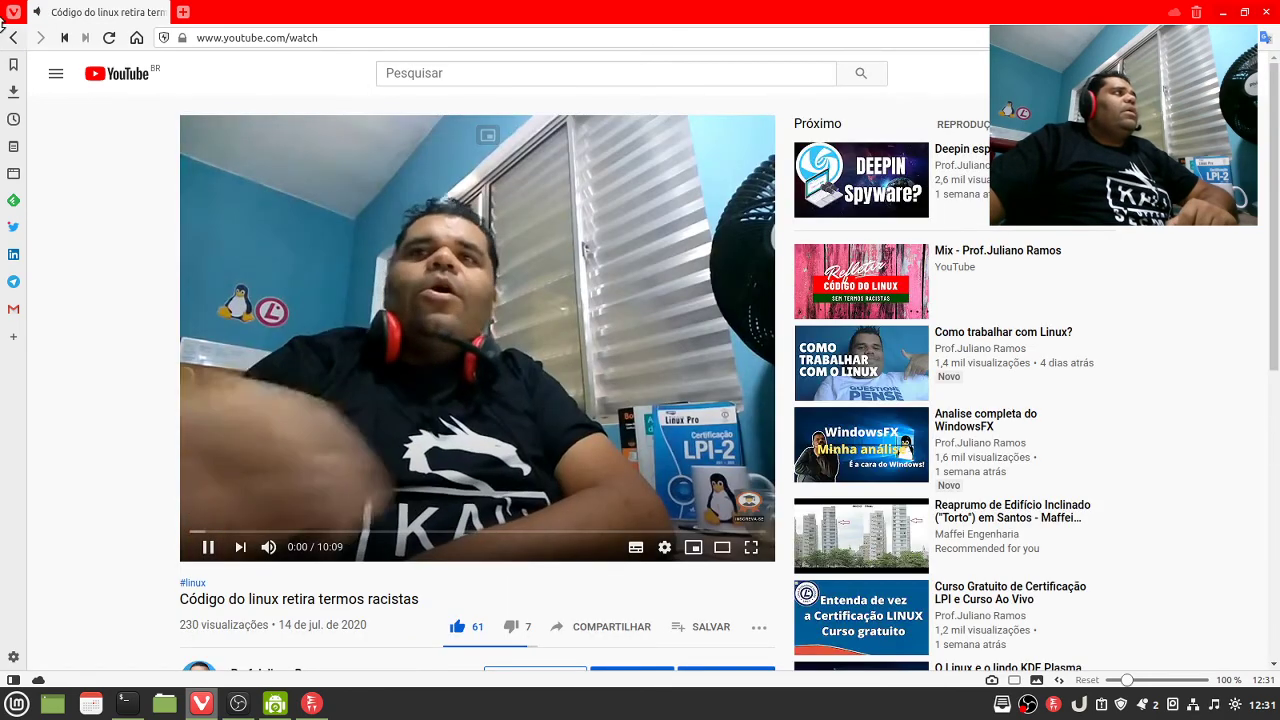
key("alt+Left")
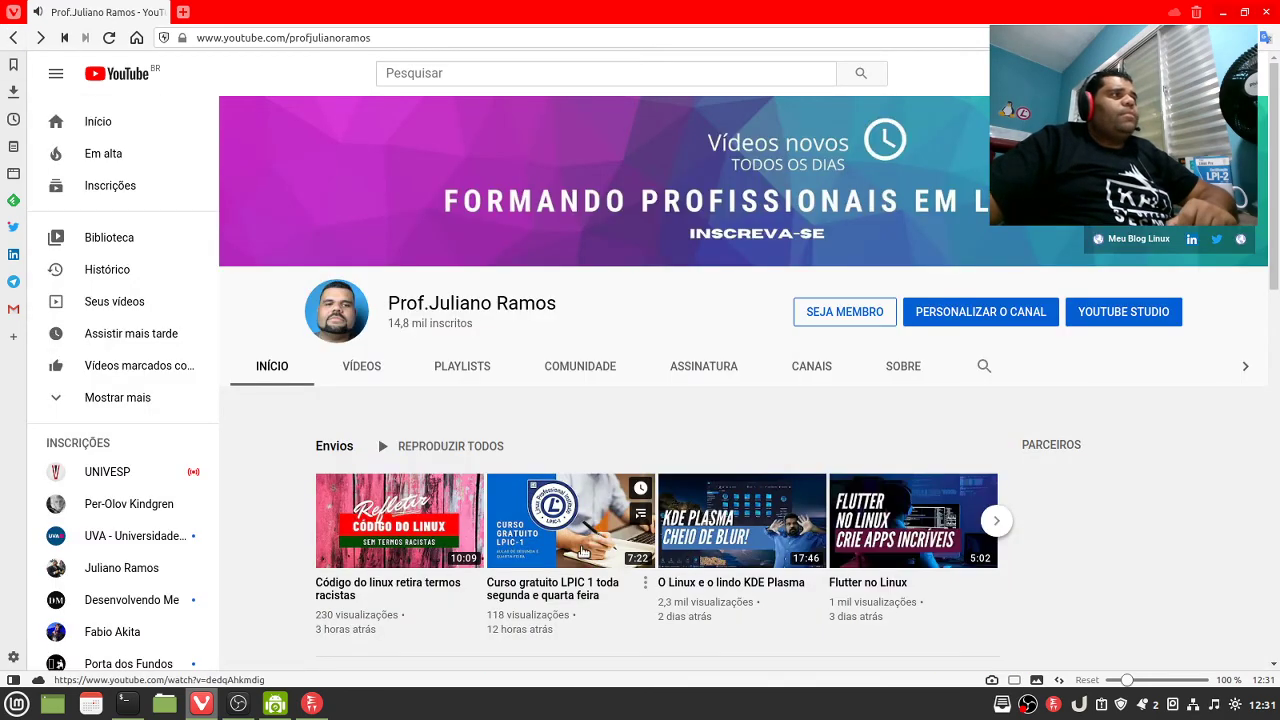
left_click(583, 552)
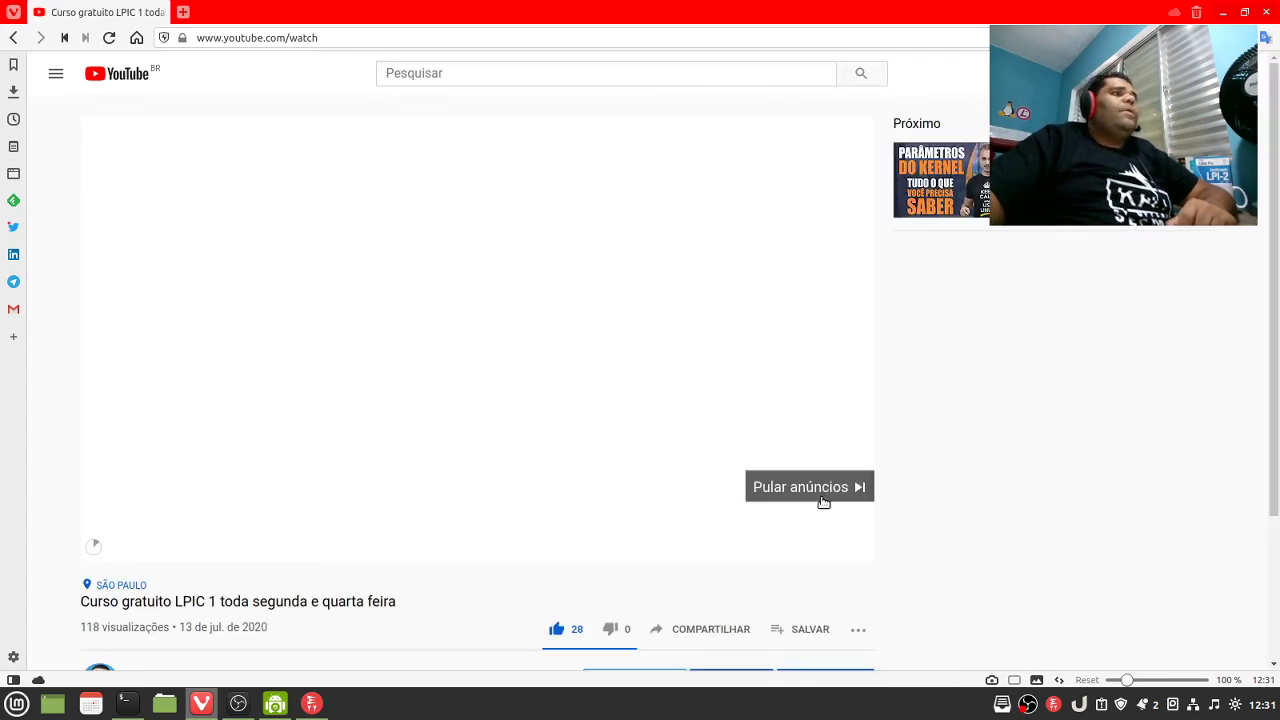
left_click(823, 490)
right_click(422, 230)
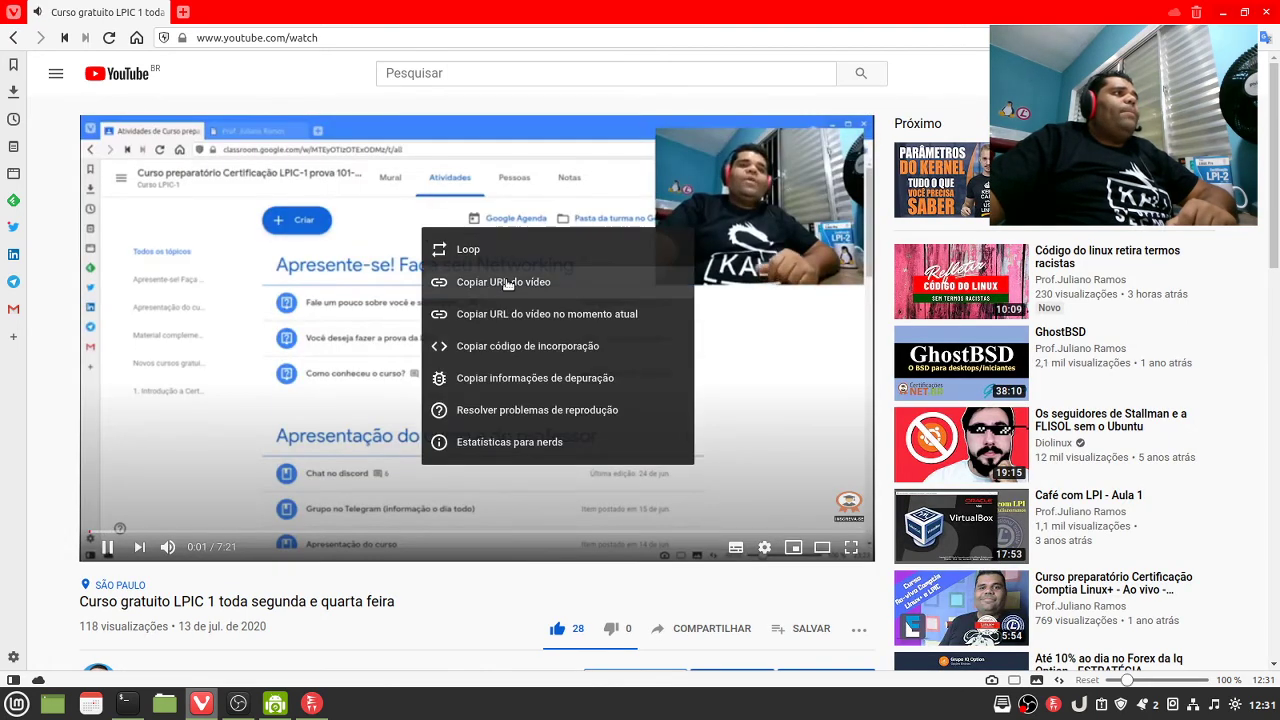
left_click(508, 284)
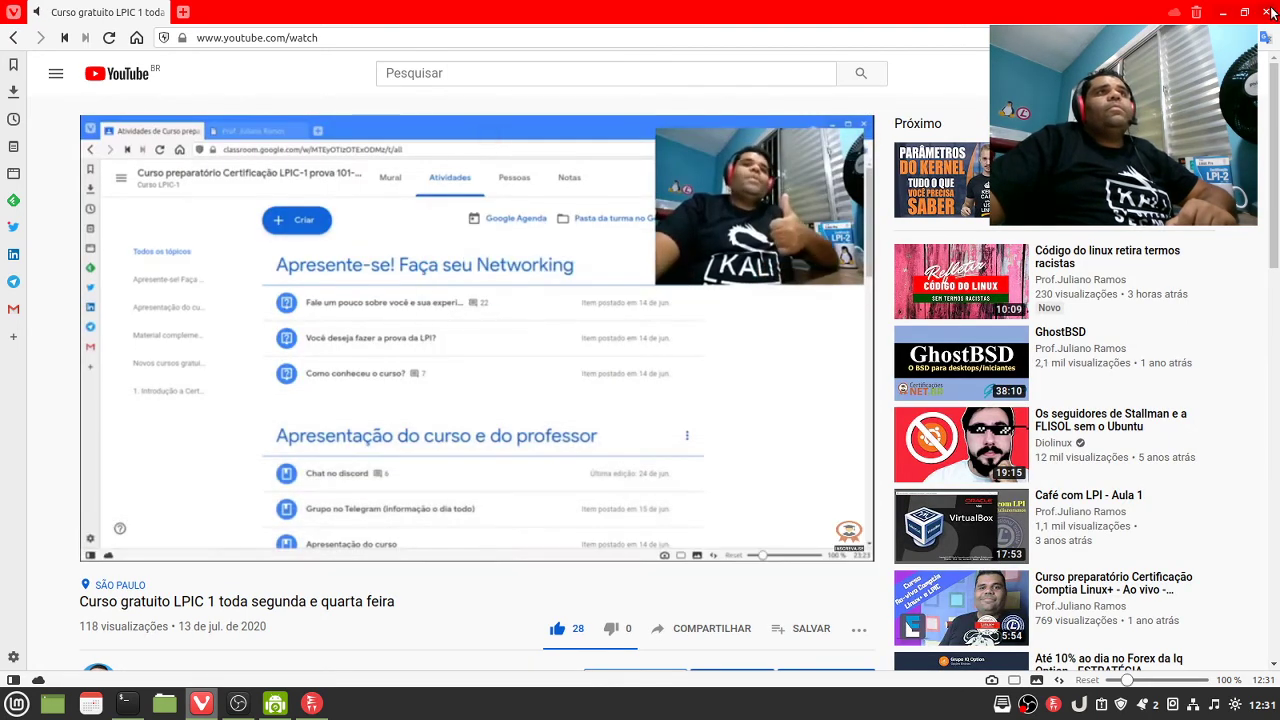
Quit Vivaldi despite its unfinished download and return to Persepolis Download Manager.
left_click(1272, 12)
left_click(786, 370)
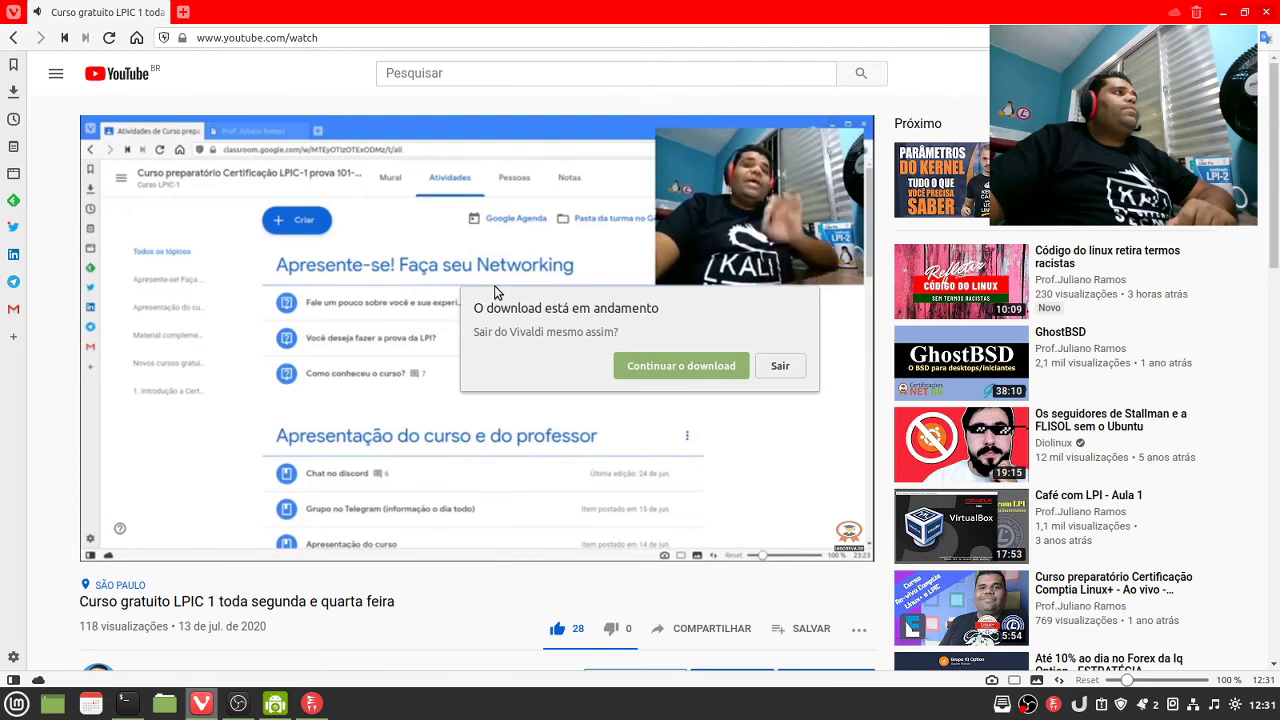
left_click(768, 366)
left_click(550, 353)
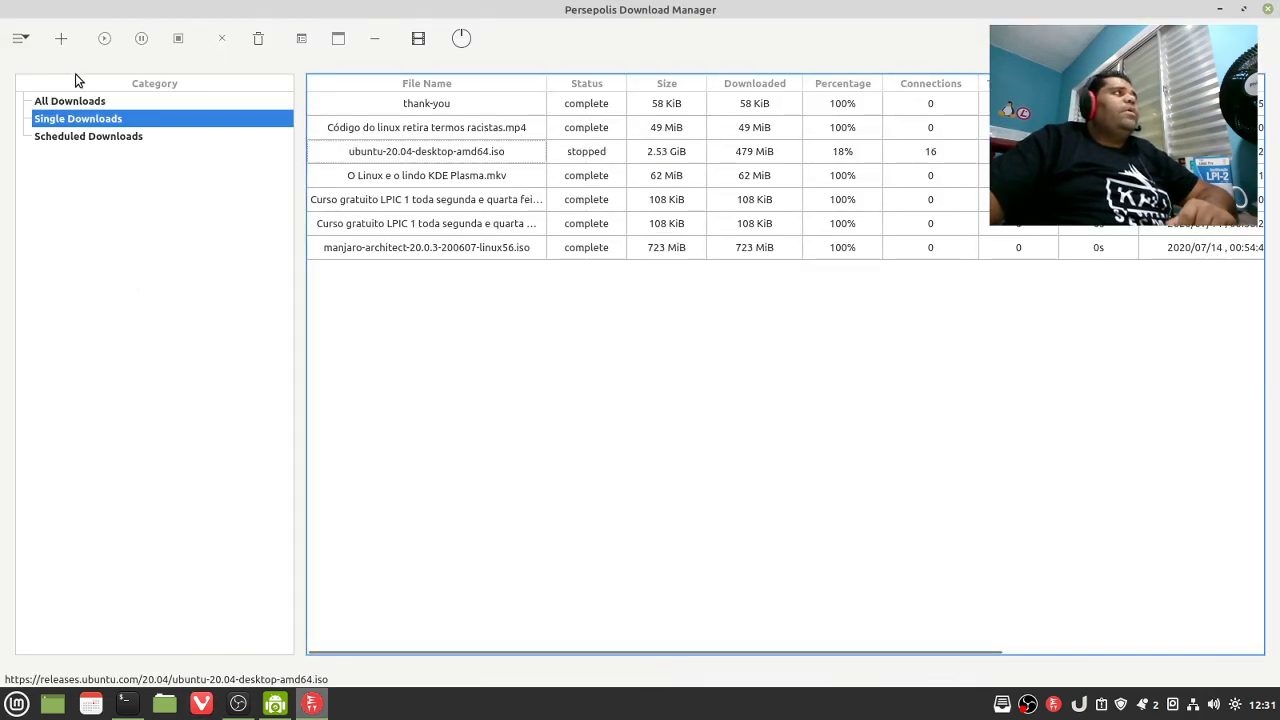
left_click(19, 41)
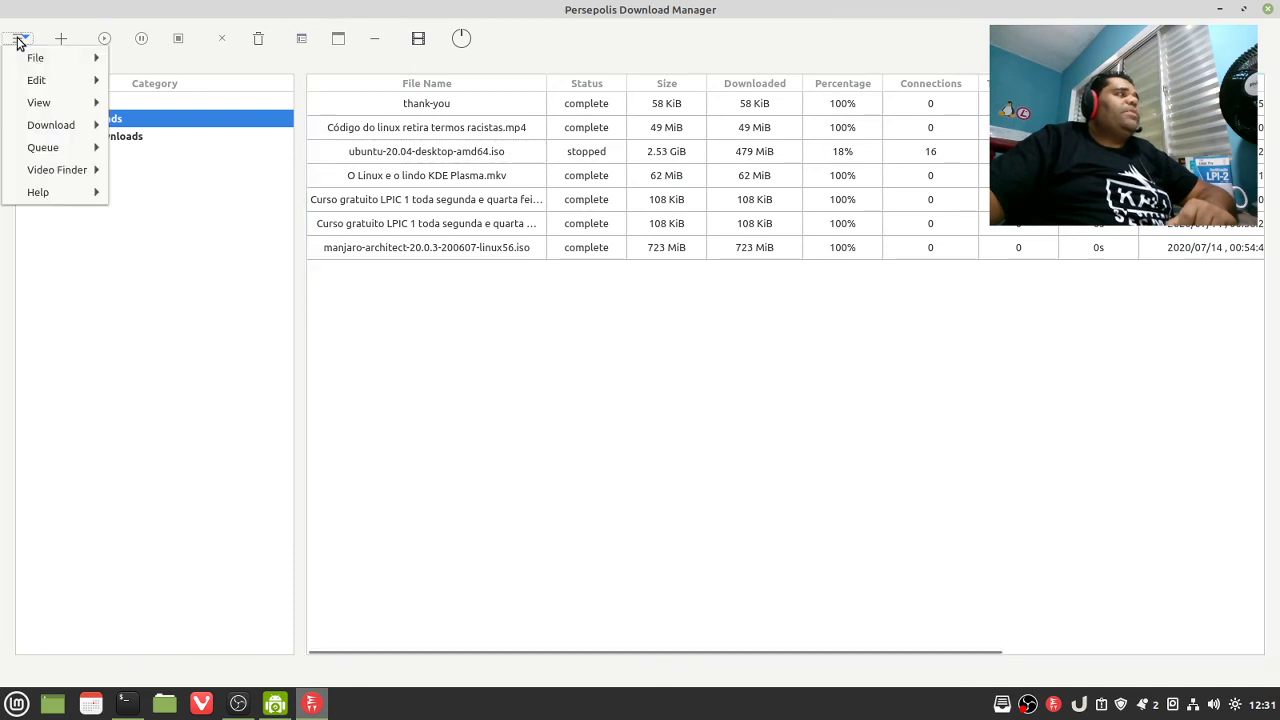
mouse_move(43, 173)
left_click(182, 171)
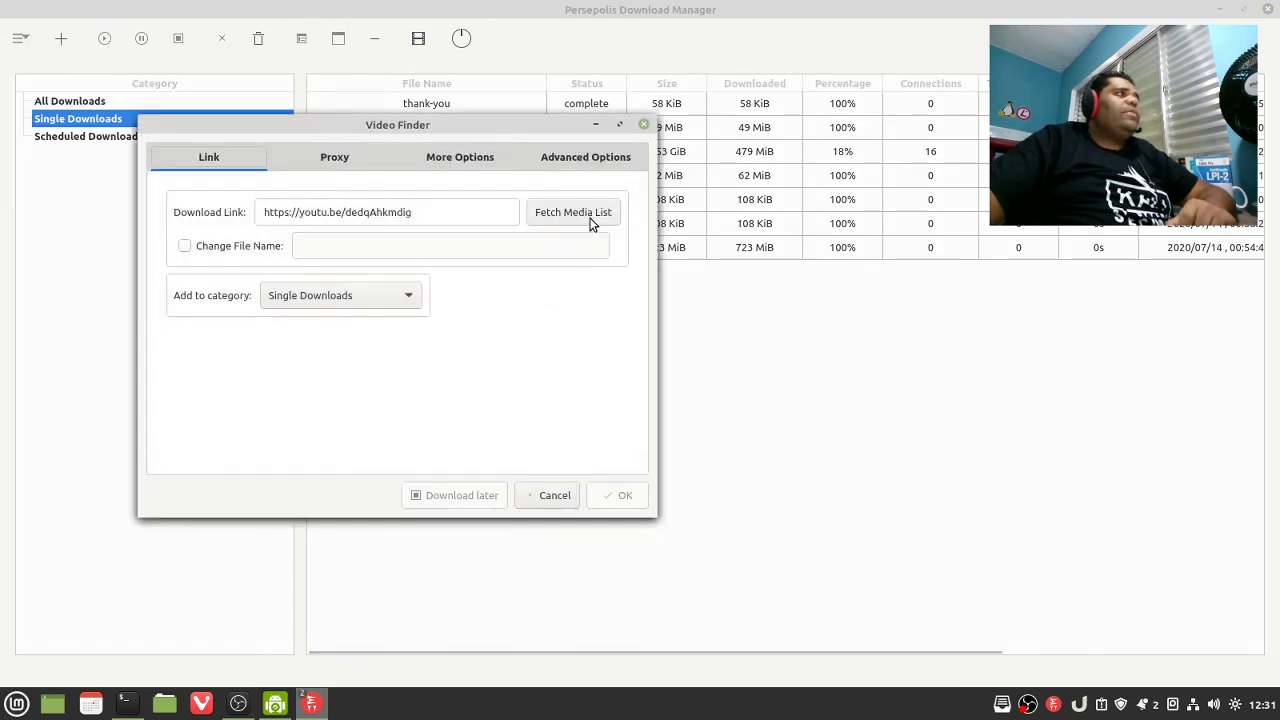
left_click_drag(412, 220, 186, 212)
left_click(423, 212)
key("ctrl+a")
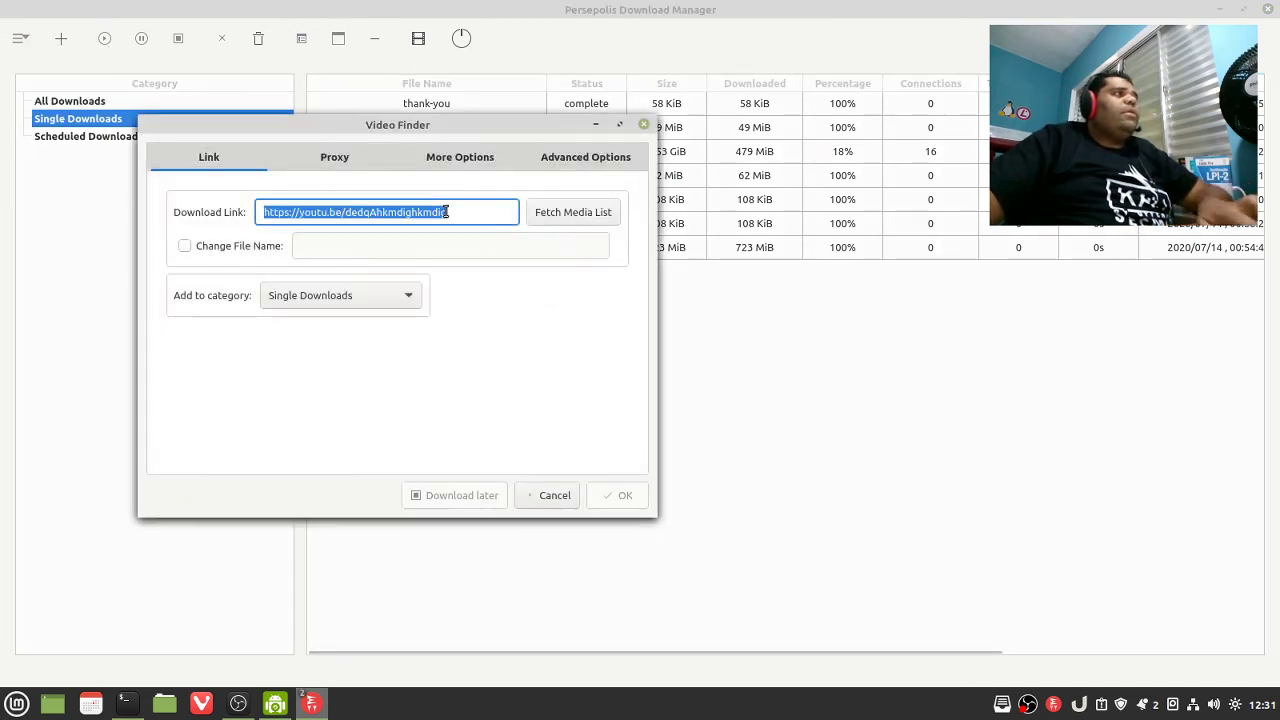
left_click(437, 222)
left_click(548, 214)
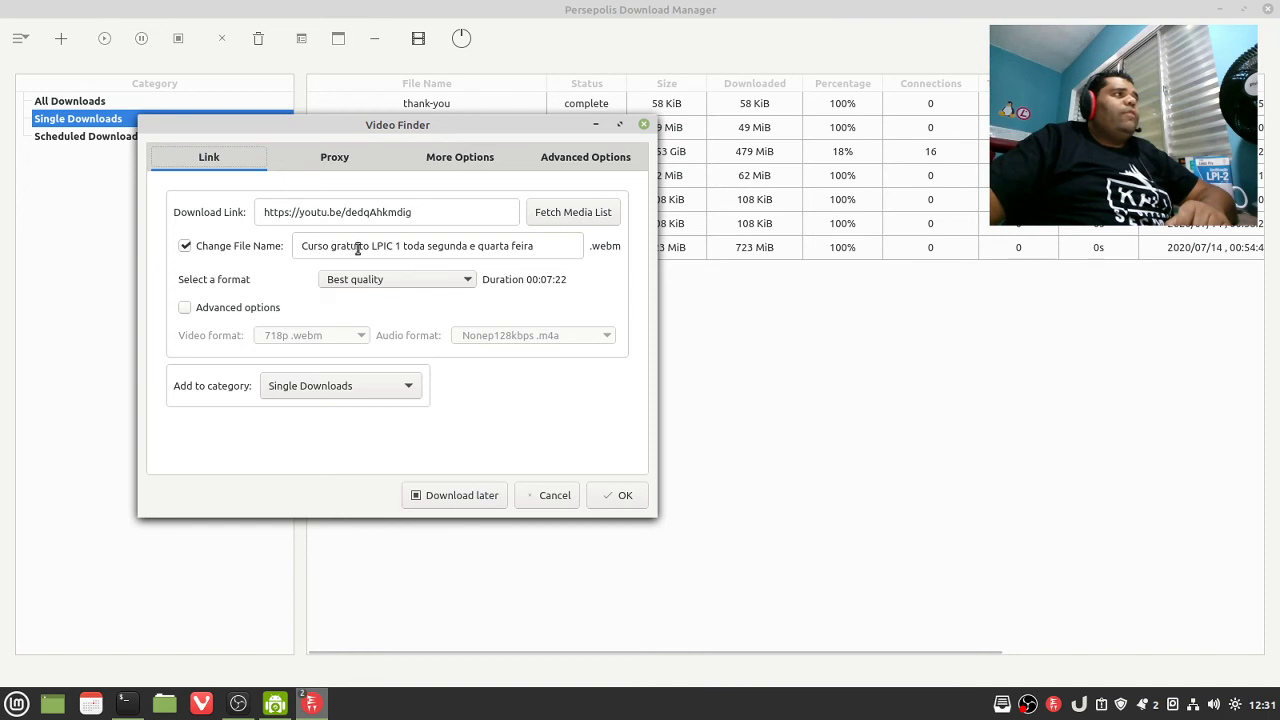
Download the found video in Best quality to the Single Downloads category and close its progress window.
left_click(352, 289)
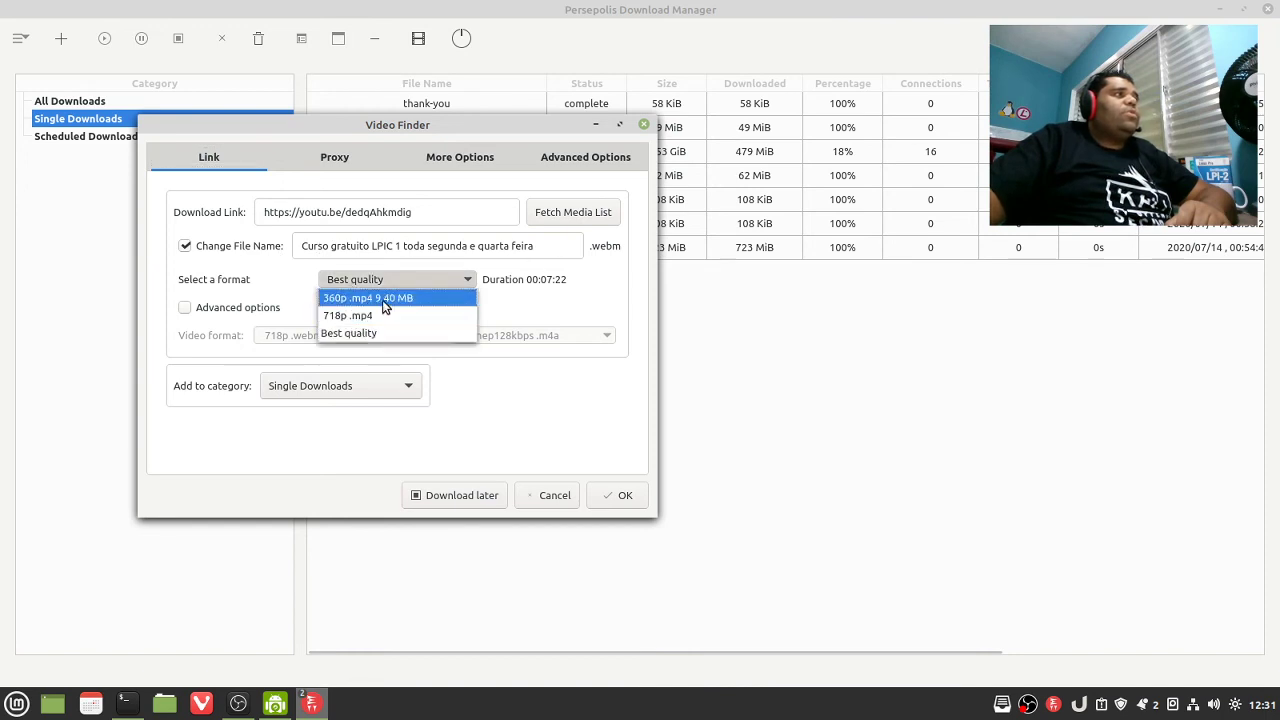
left_click(376, 334)
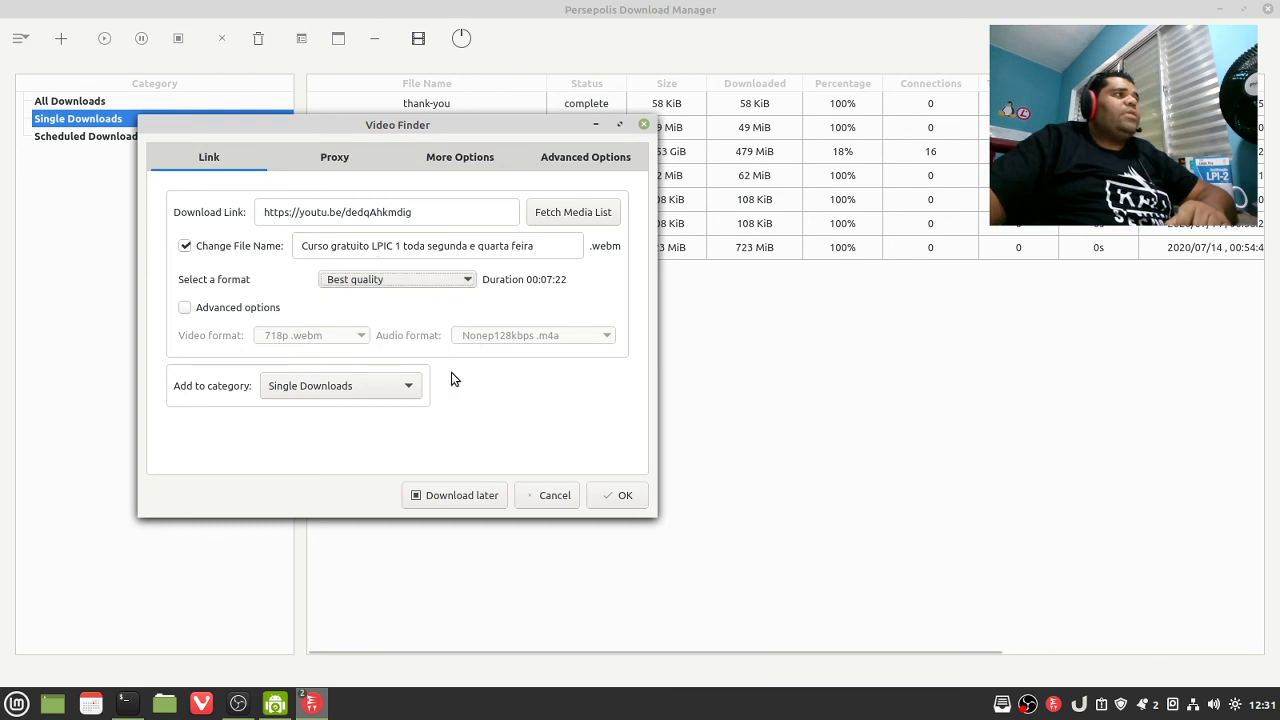
left_click(628, 495)
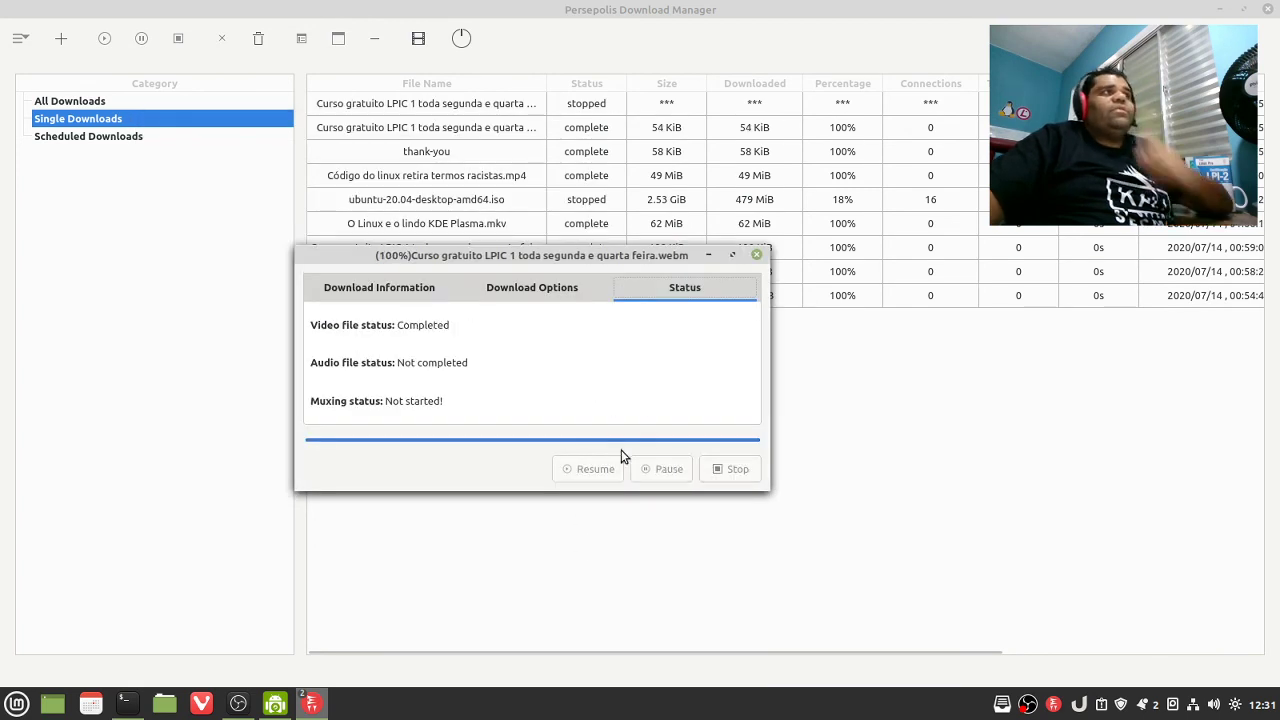
left_click(757, 256)
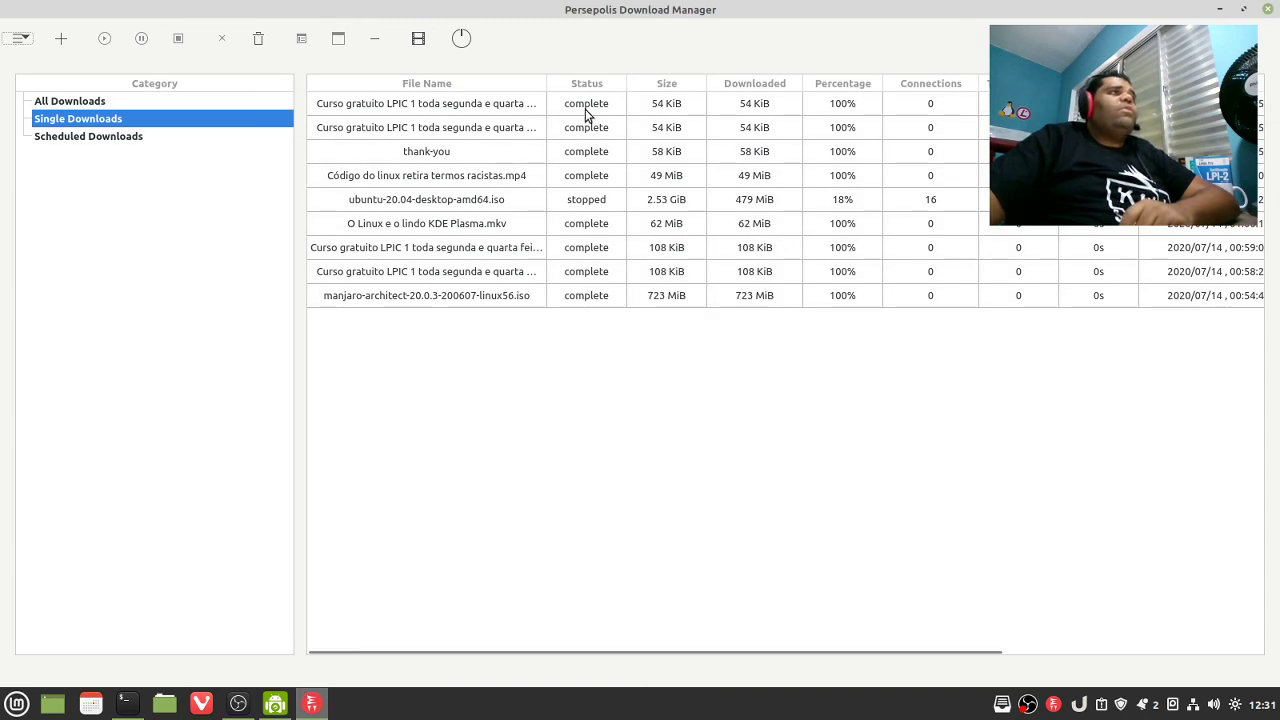